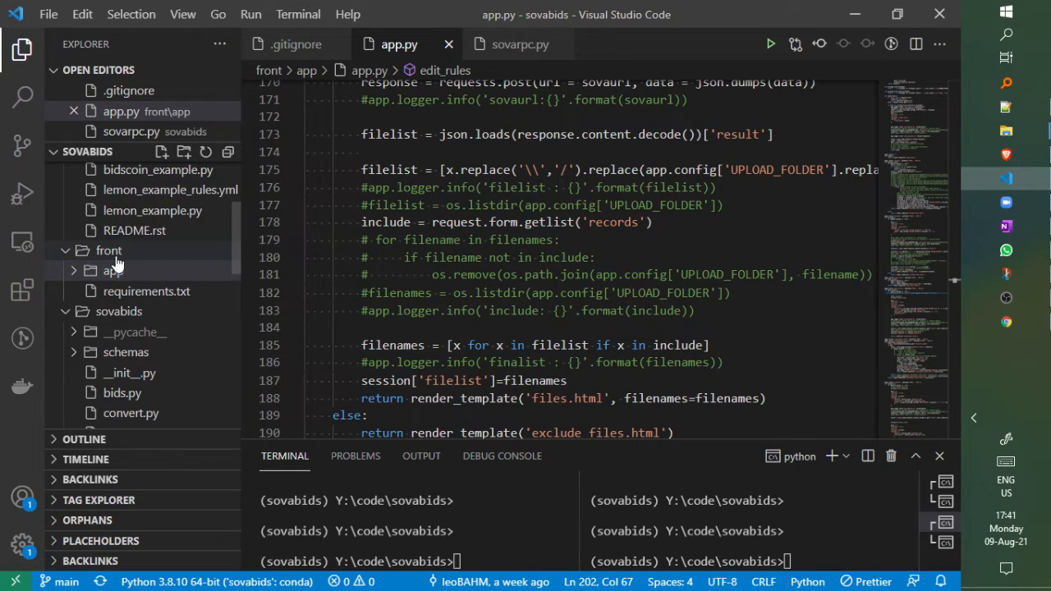
Open app.py from the front/app folder, run it as a Python file in the terminal, and enlarge the terminal area.
click(76, 279)
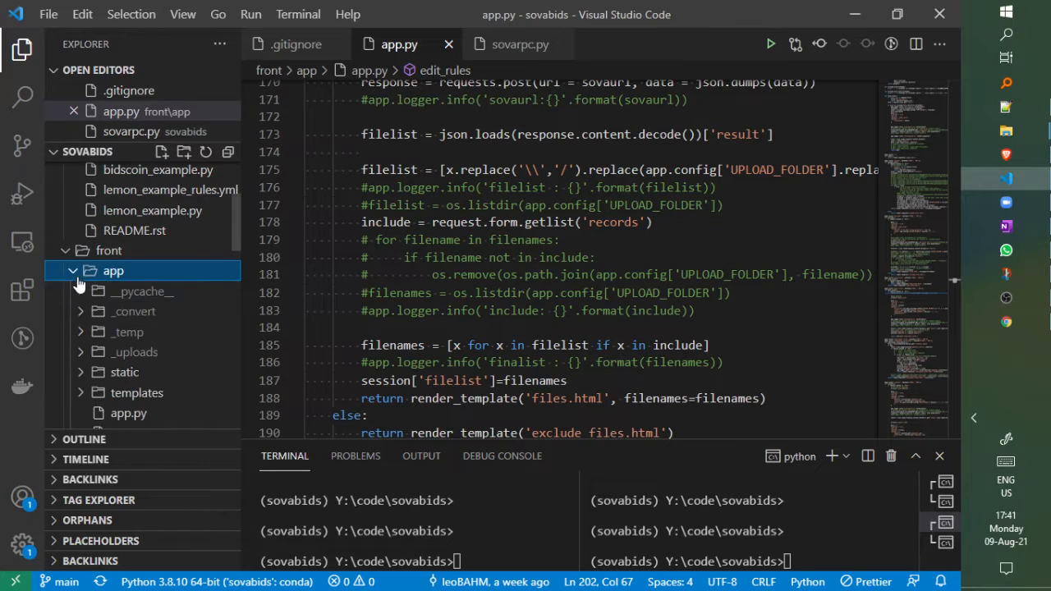
scroll(103, 332, down, 4)
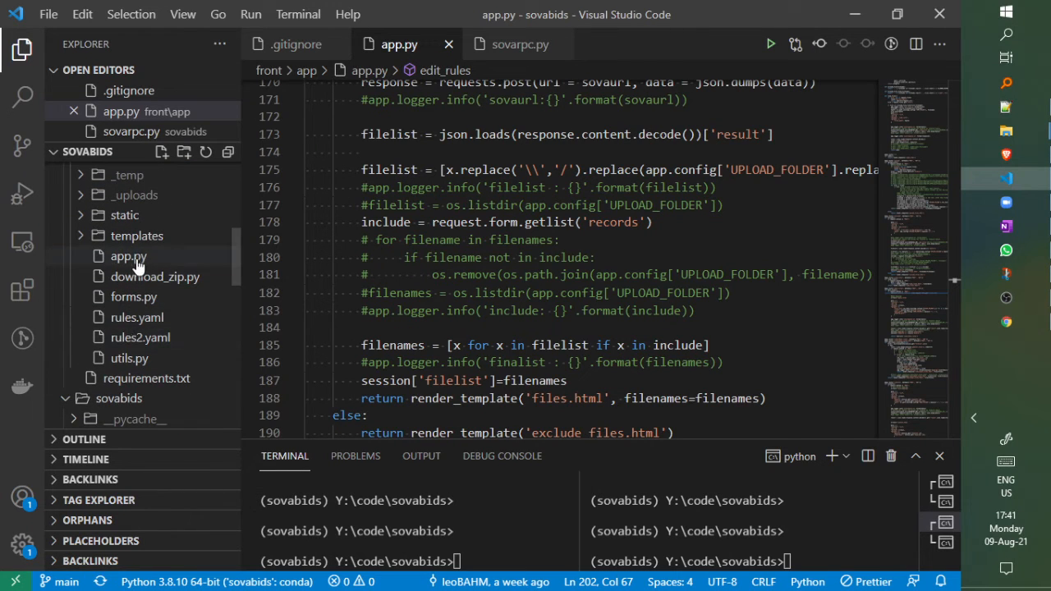
click(138, 262)
drag(410, 188, 412, 205)
scroll(444, 196, down, 4)
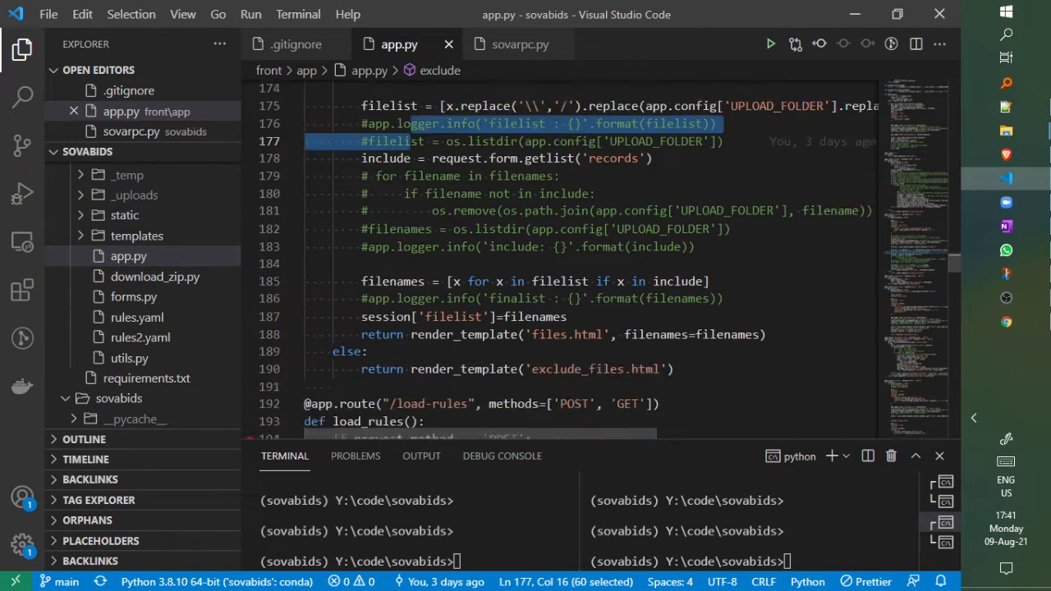
right_click(444, 197)
scroll(534, 362, down, 2)
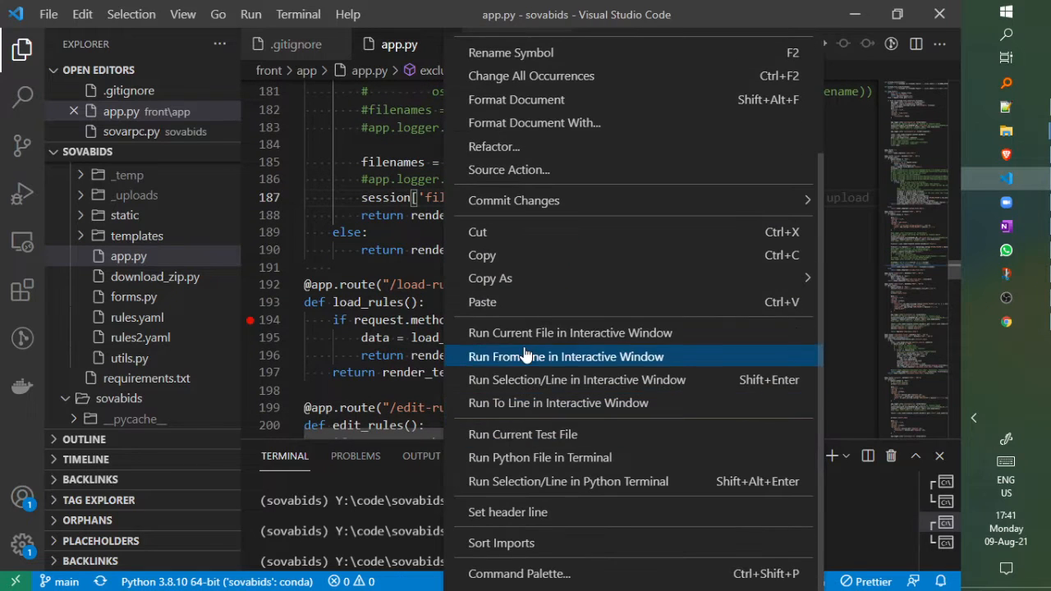
click(529, 458)
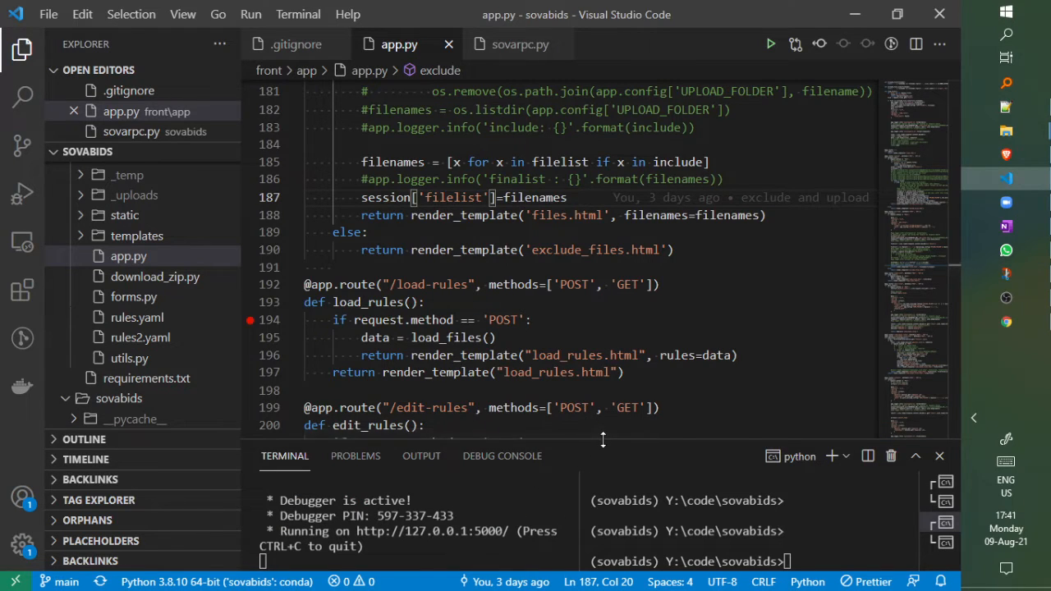
drag(602, 442, 602, 332)
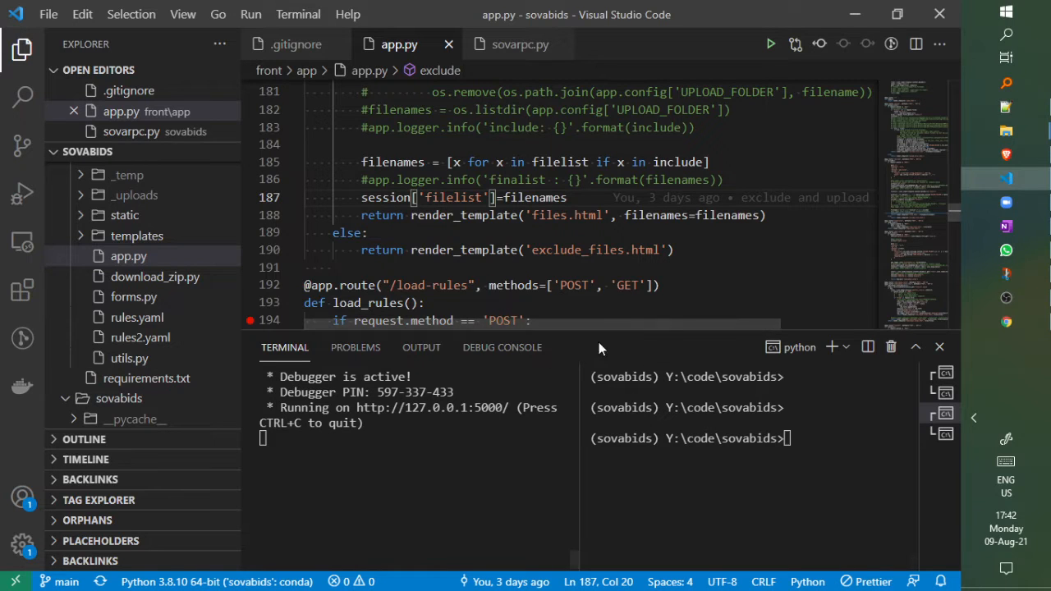
Review the end of sovarpc.py and start the RPC server with python sovabids/sovarpc.py in the second terminal.
click(518, 48)
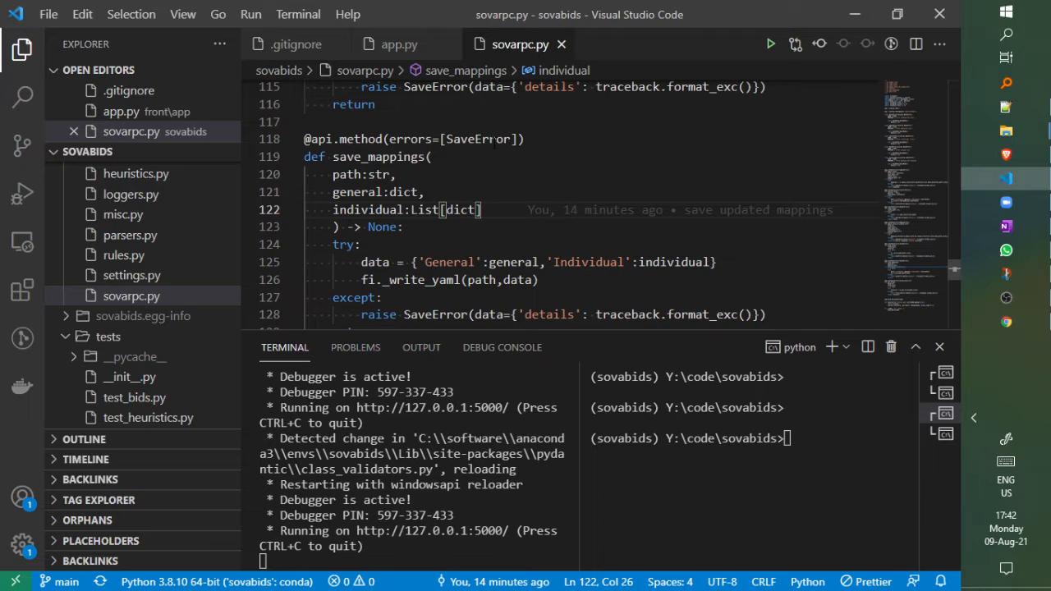
scroll(487, 208, down, 2)
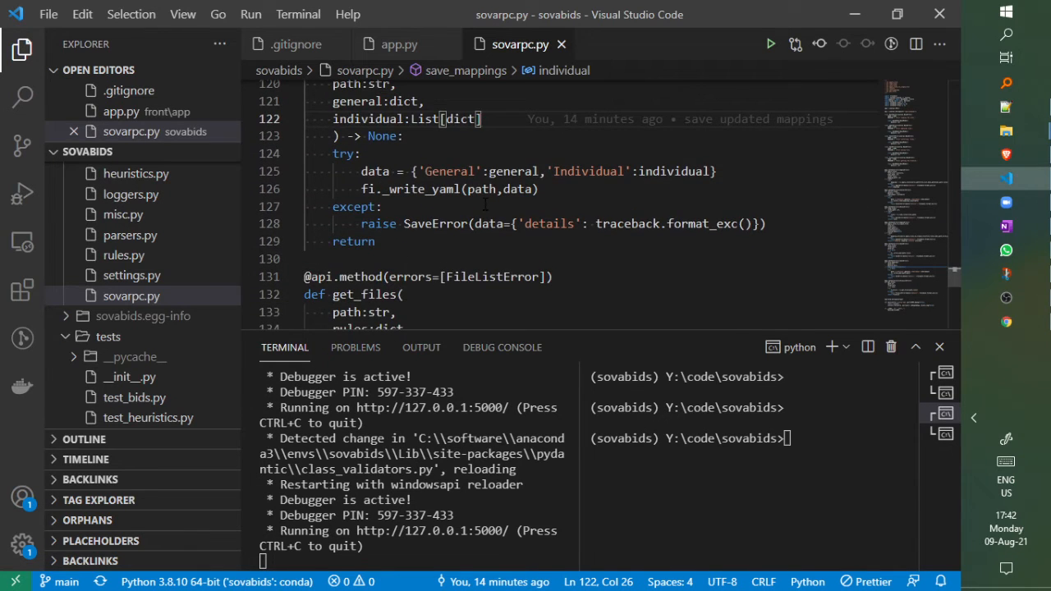
scroll(486, 205, down, 2)
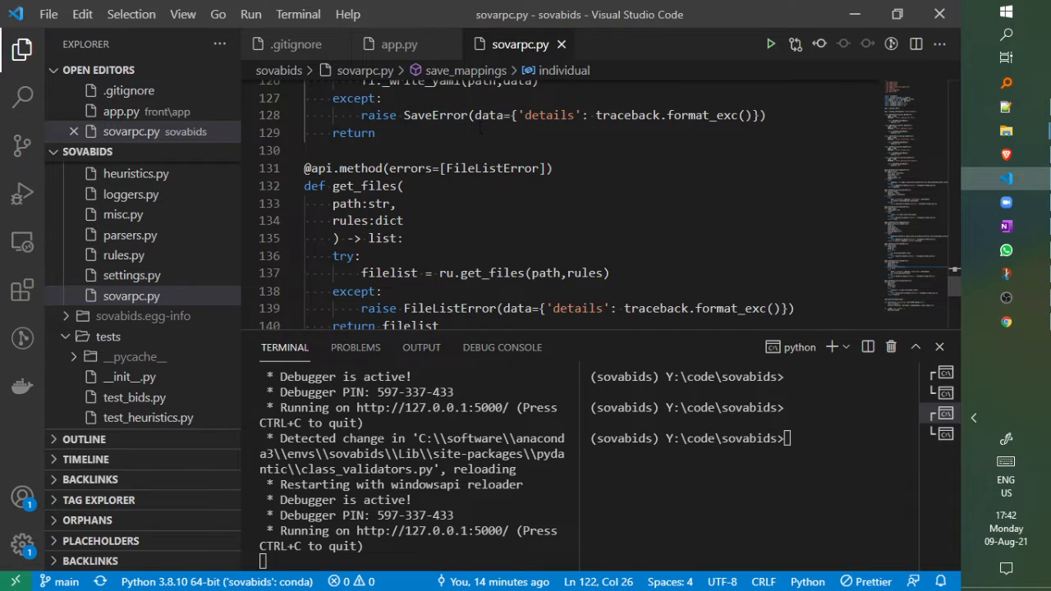
scroll(470, 239, down, 8)
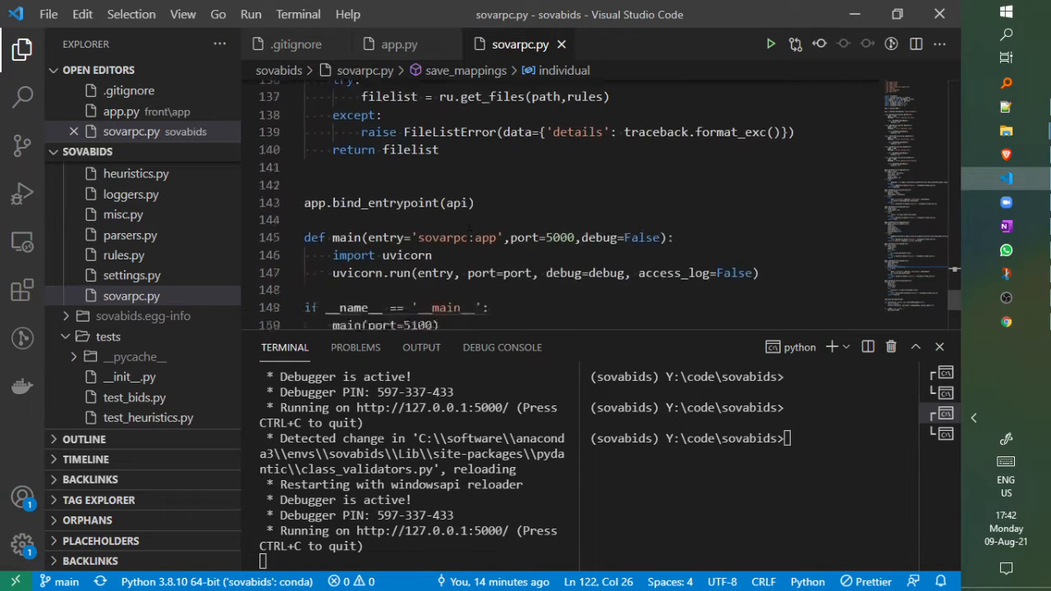
scroll(470, 239, up, 6)
scroll(469, 238, down, 2)
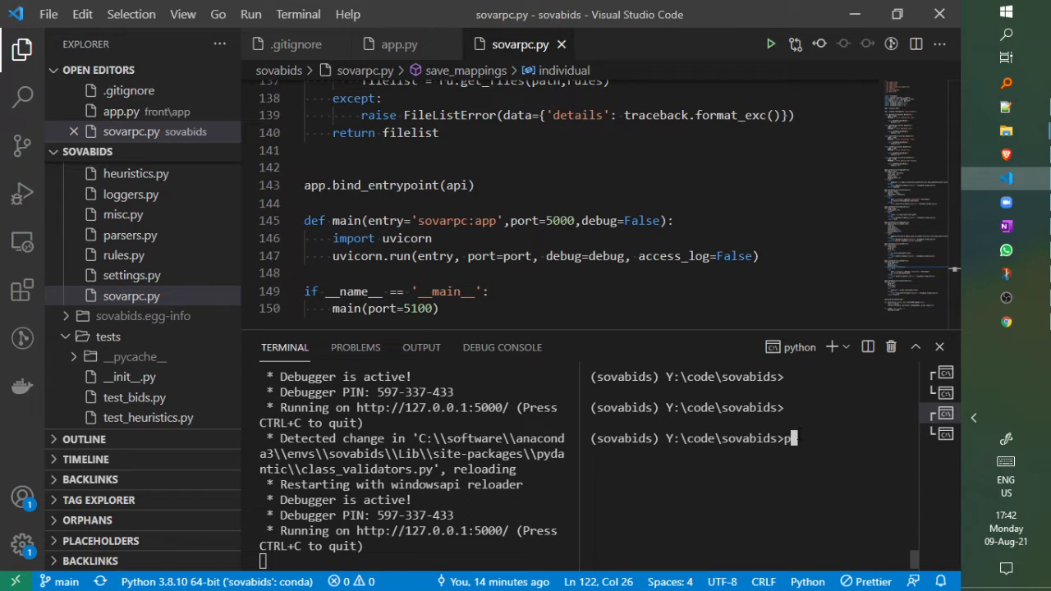
text(ython sovabids/)
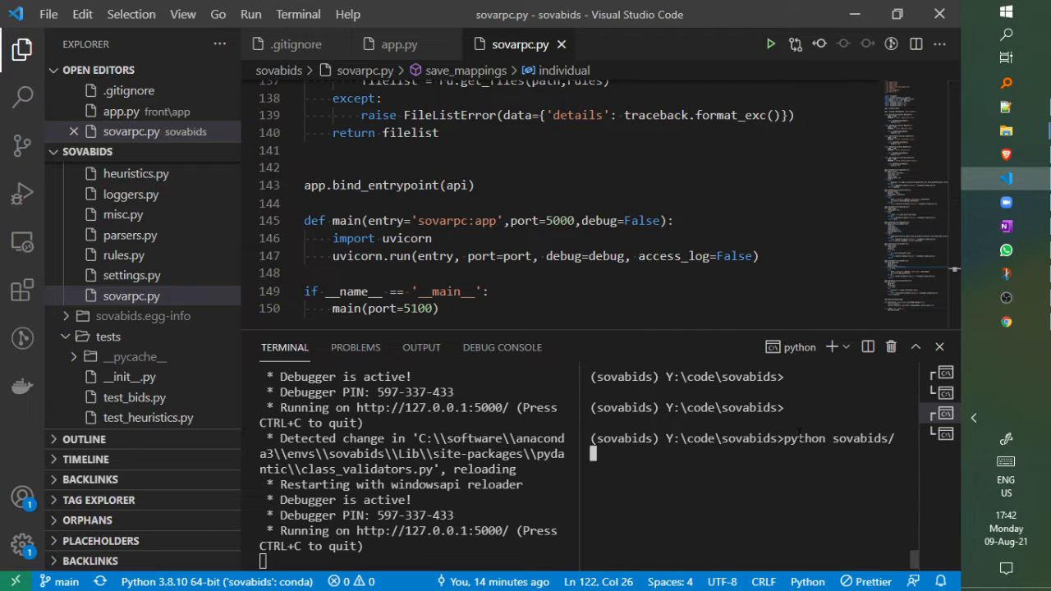
text(sovarpc.py)
key(Return)
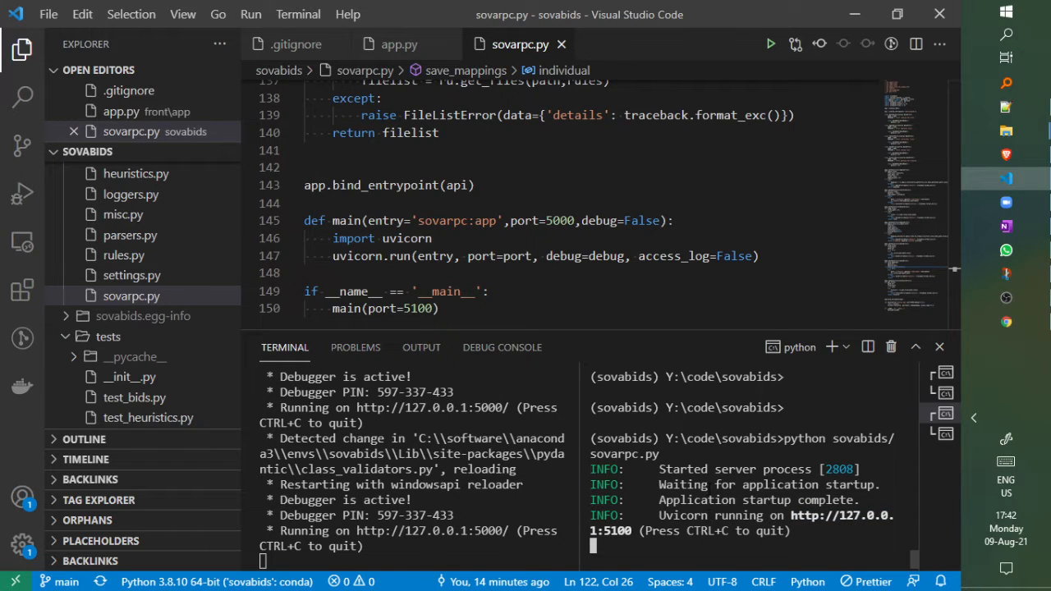
Switch to Chrome and reload the FastAPI Swagger UI page.
click(1007, 321)
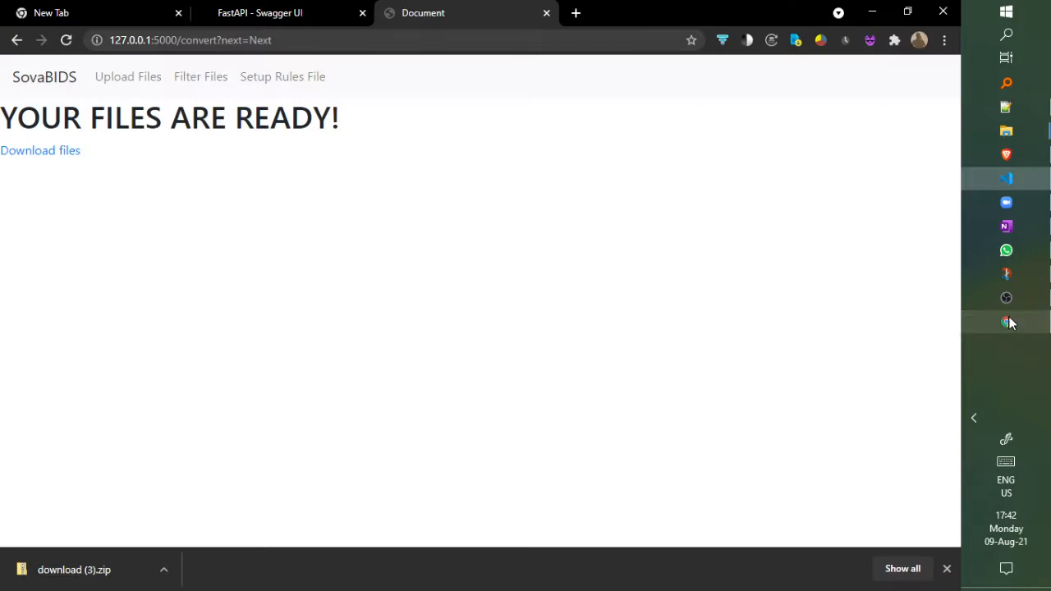
click(263, 13)
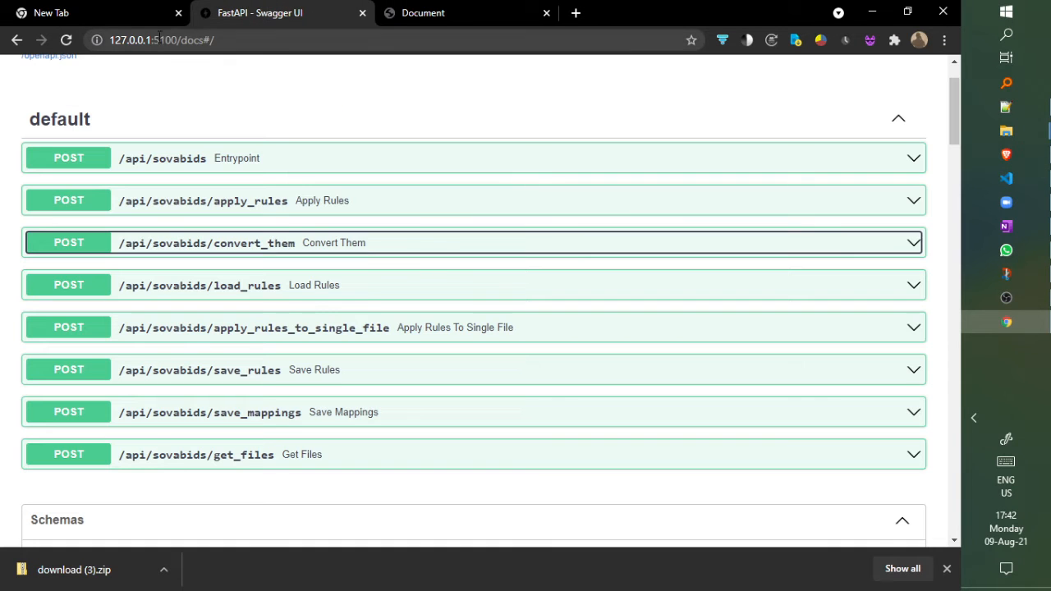
click(71, 38)
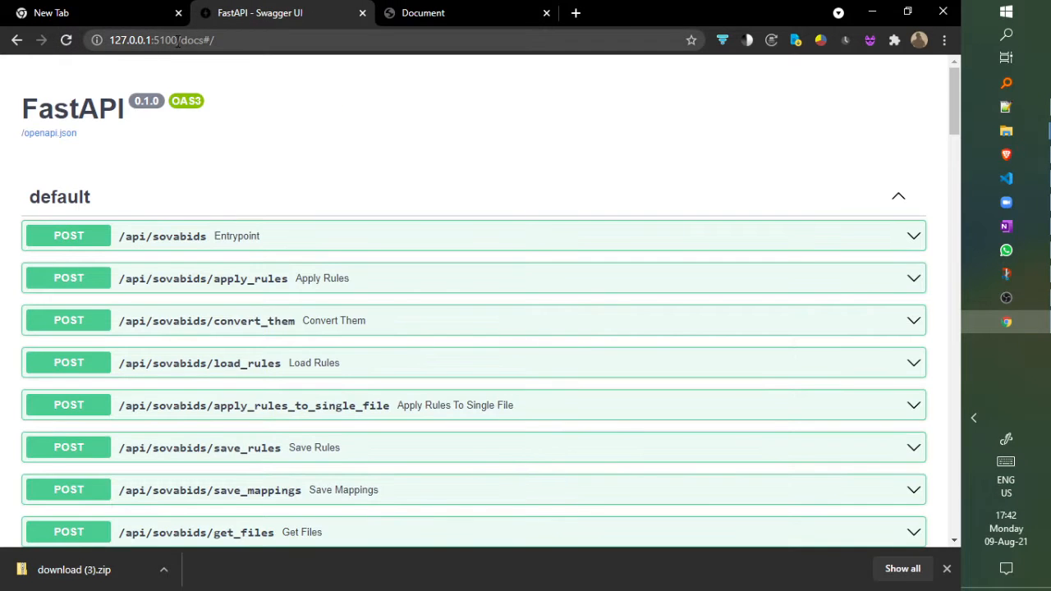
Remove the docs path from the address and load the API server's root at 127.0.0.1:5100.
drag(177, 39, 96, 39)
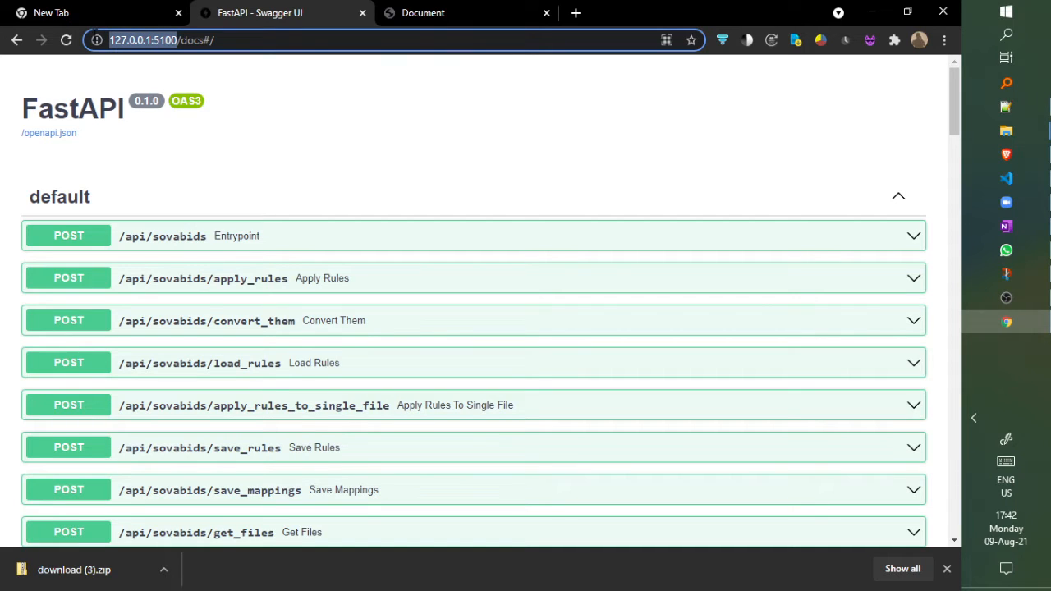
drag(214, 39, 181, 39)
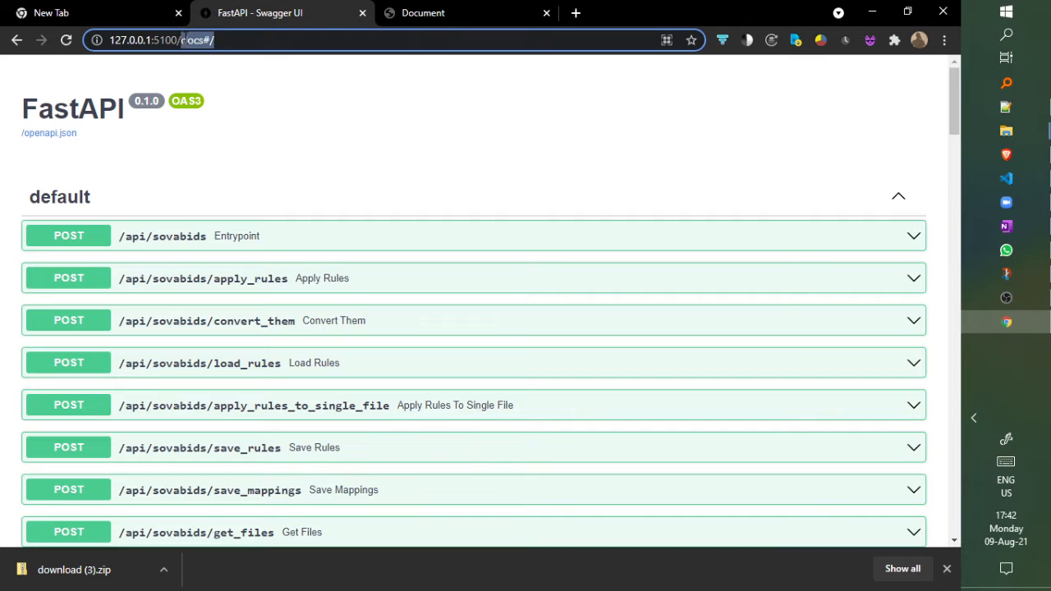
key(BackSpace)
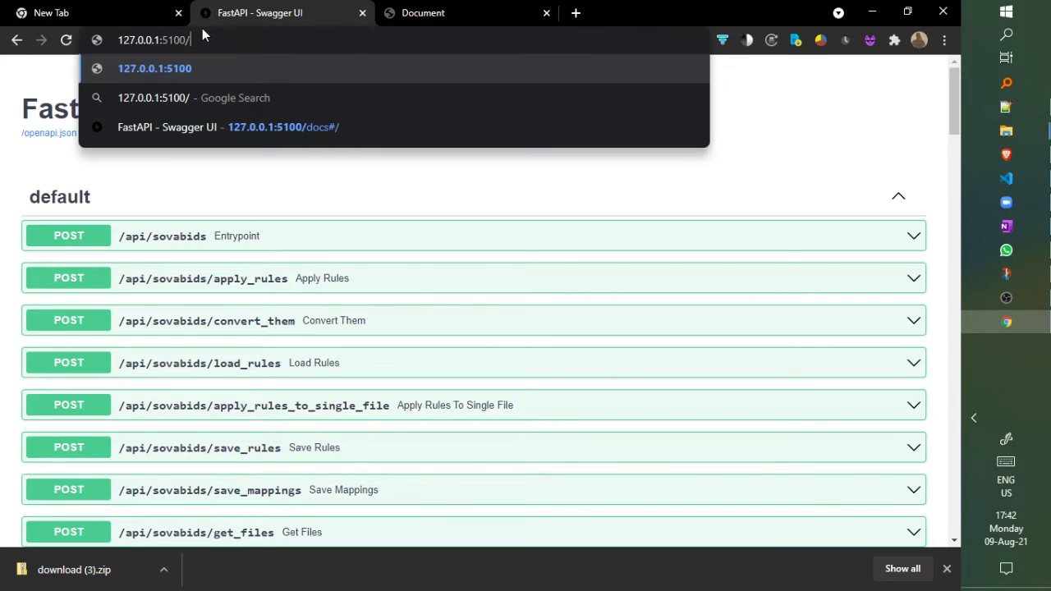
key(BackSpace)
key(Return)
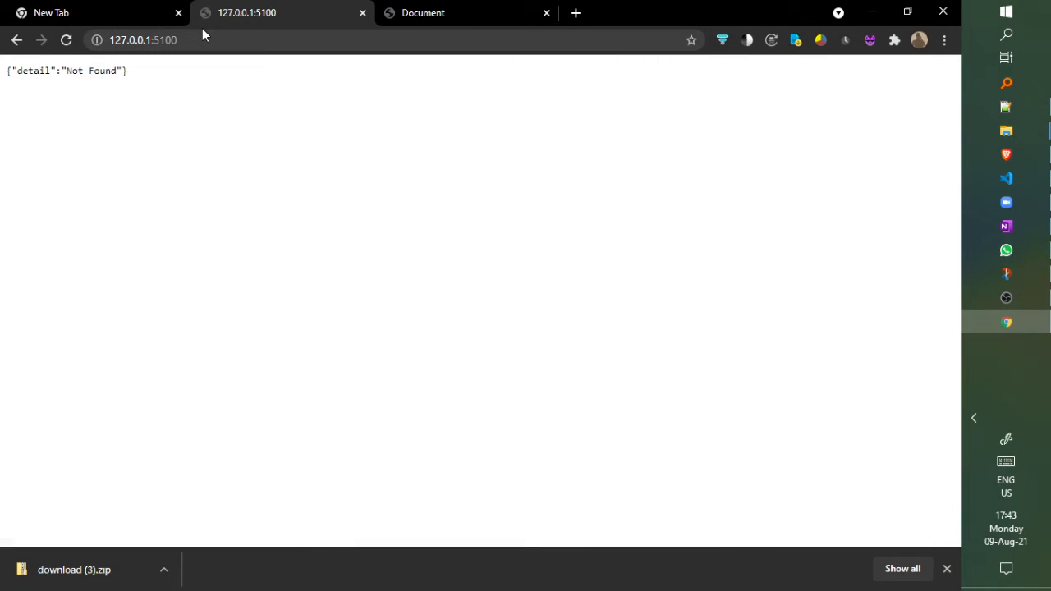
Load the Swagger documentation page at 127.0.0.1:5100/docs#/.
click(198, 41)
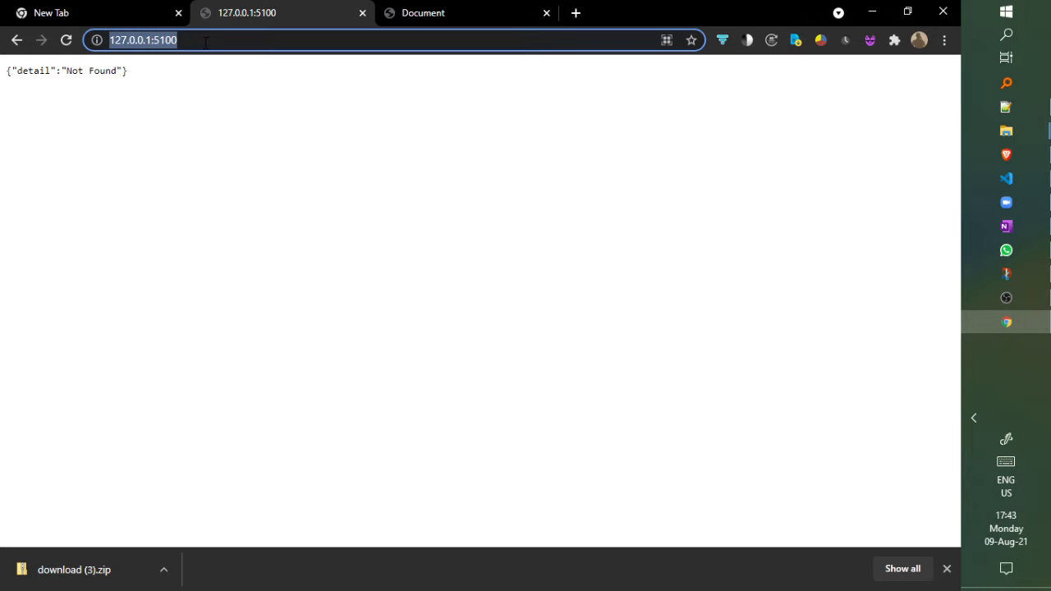
click(205, 43)
text(docs#/)
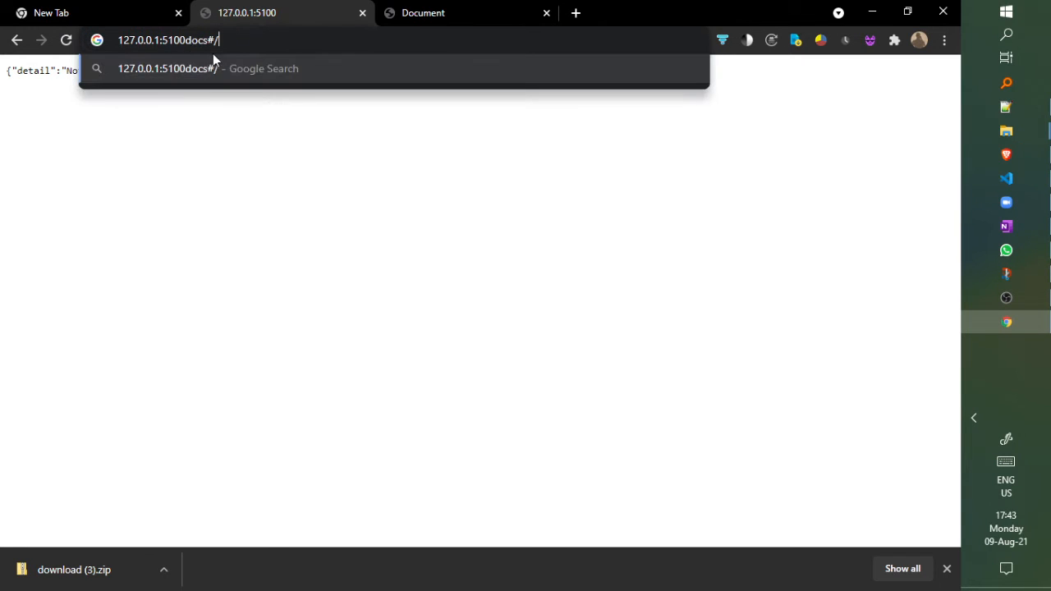
key(BackSpace)
key(BackSpace)
key(BackSpace)
key(BackSpace)
key(BackSpace)
key(BackSpace)
text(/docs#/)
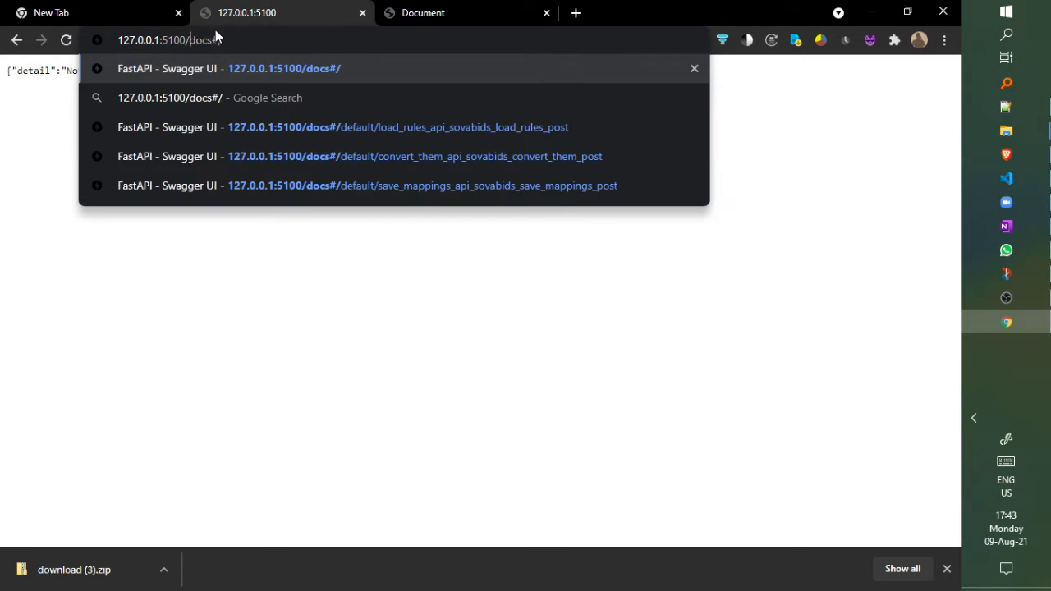
key(Return)
Look through the list of API endpoints, then expand /api/sovabids Entrypoint and examine its request body and responses.
scroll(148, 230, down, 4)
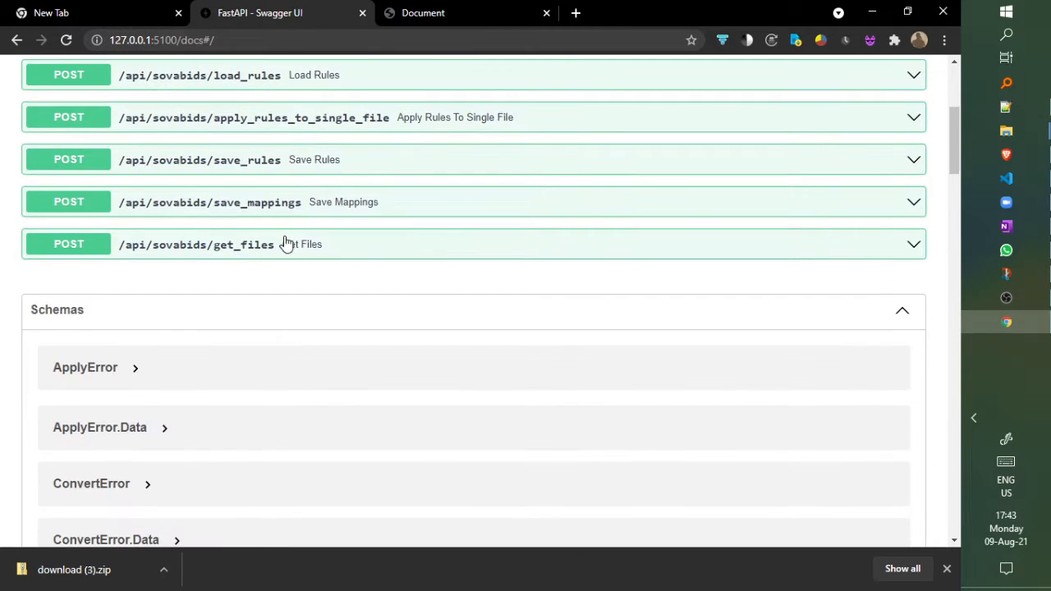
scroll(287, 238, up, 3)
scroll(279, 205, down, 1)
scroll(268, 230, up, 2)
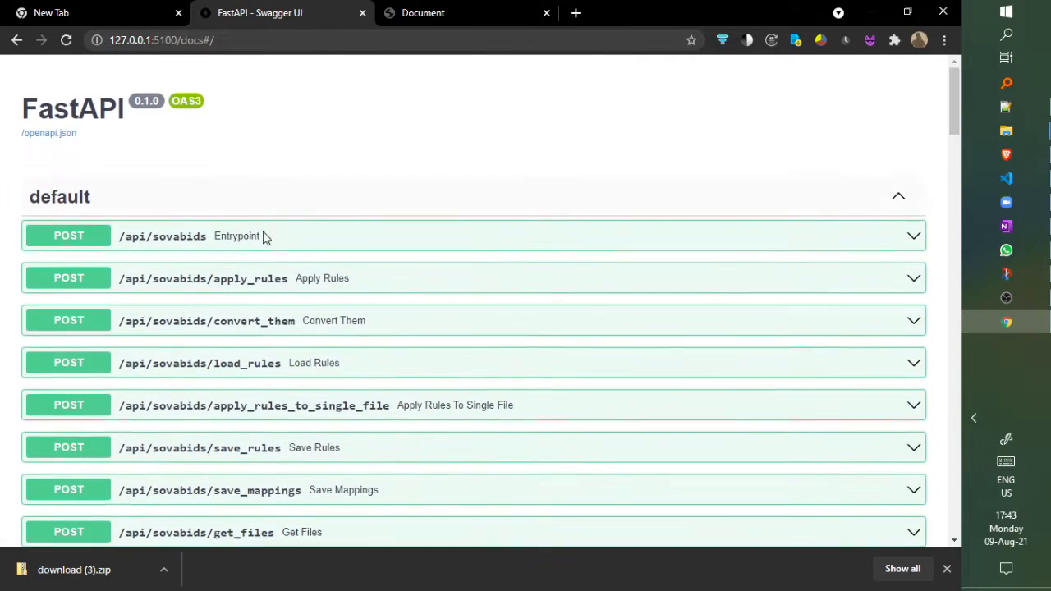
click(265, 238)
scroll(258, 257, down, 3)
scroll(254, 279, down, 8)
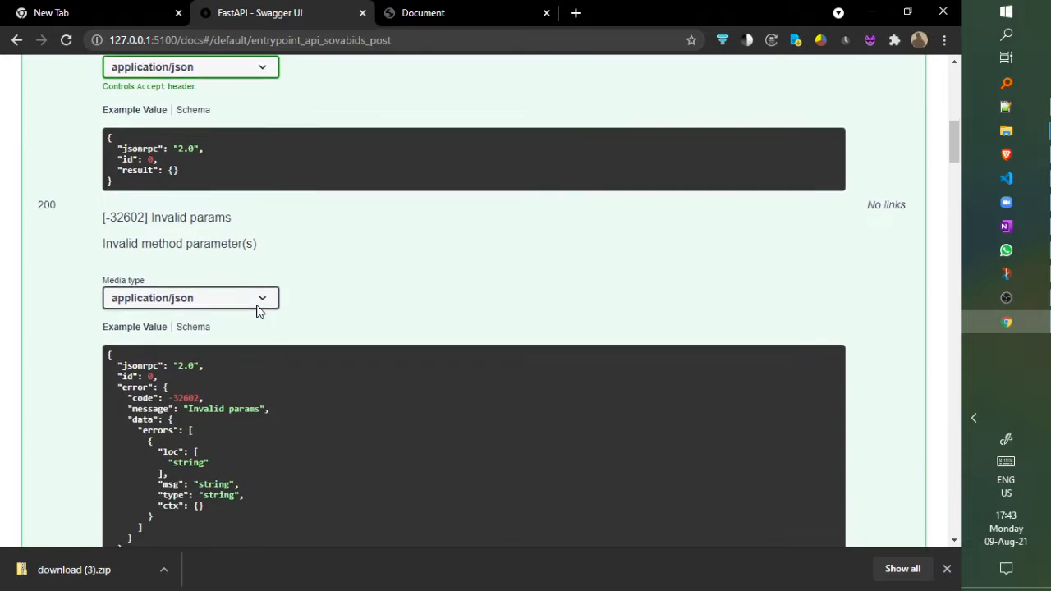
scroll(168, 74, up, 6)
scroll(167, 73, up, 1)
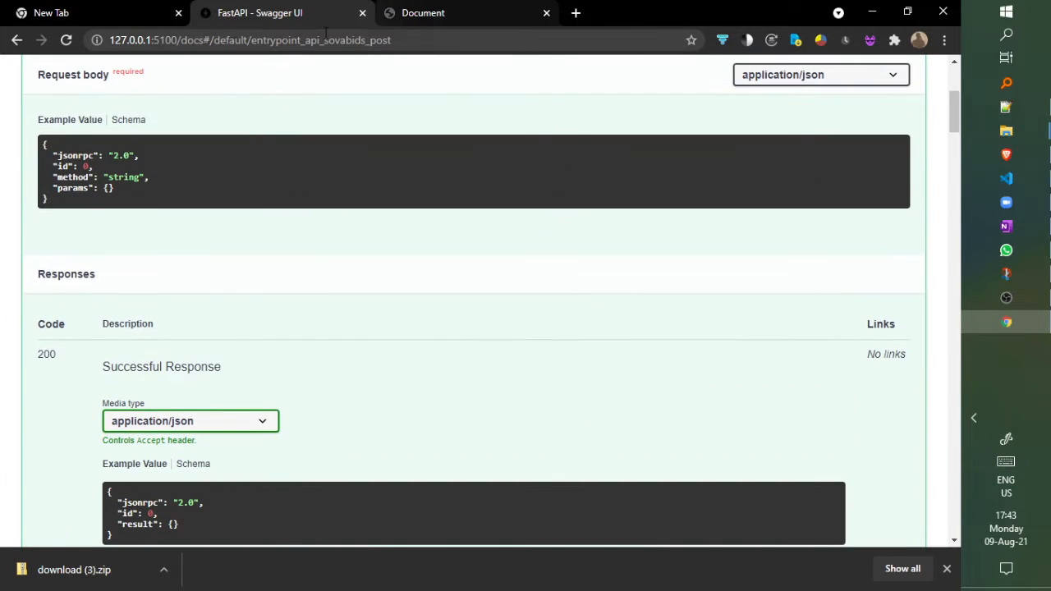
Open the SovaBIDS web app's home page at 127.0.0.1:5000, look over its architecture overview, and dismiss the downloads bar.
click(433, 31)
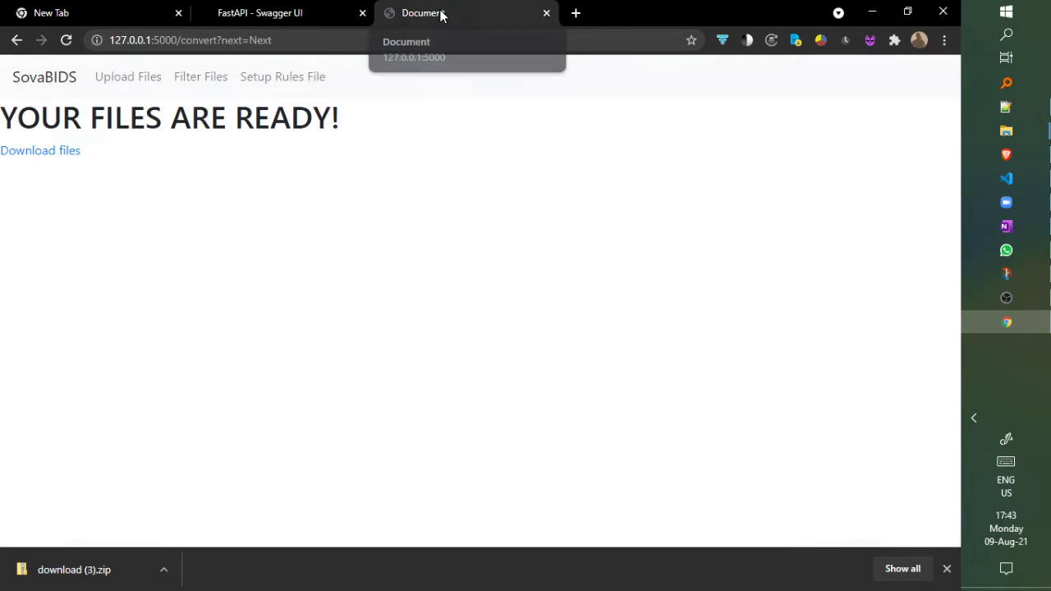
click(80, 76)
click(120, 40)
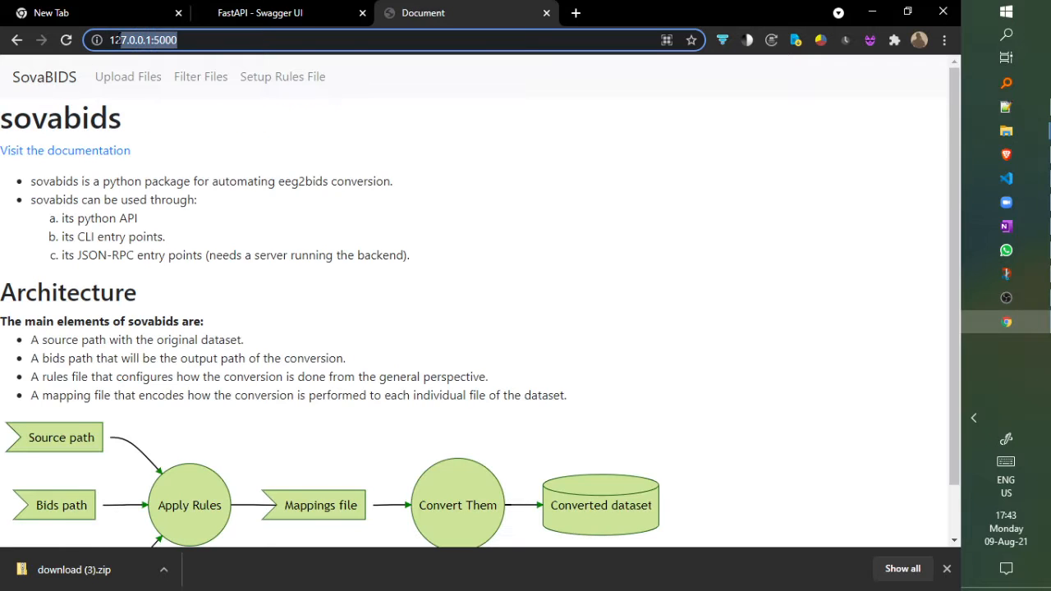
click(190, 119)
scroll(156, 123, down, 1)
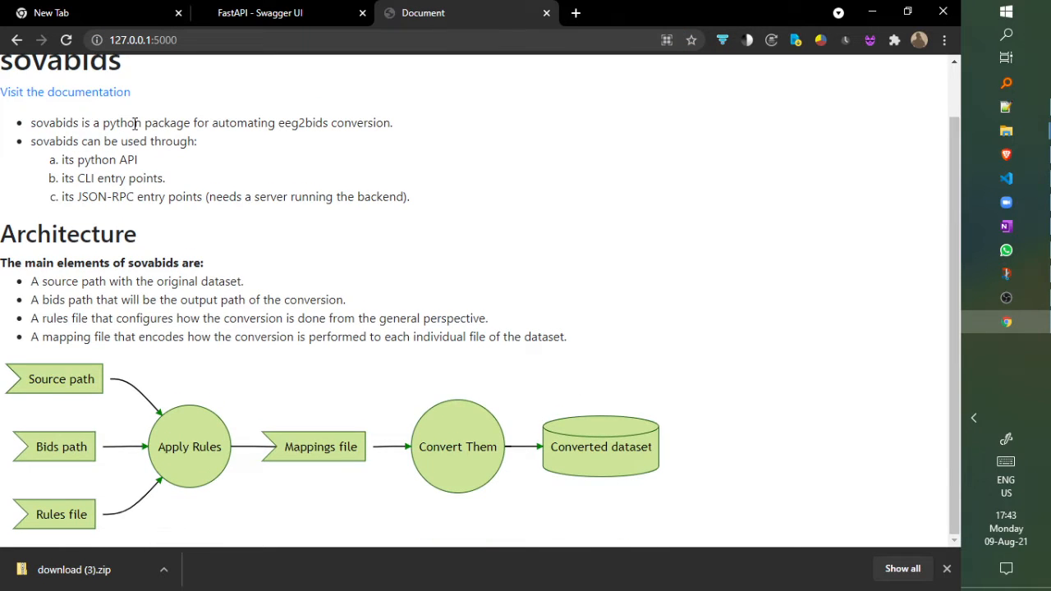
scroll(144, 120, up, 1)
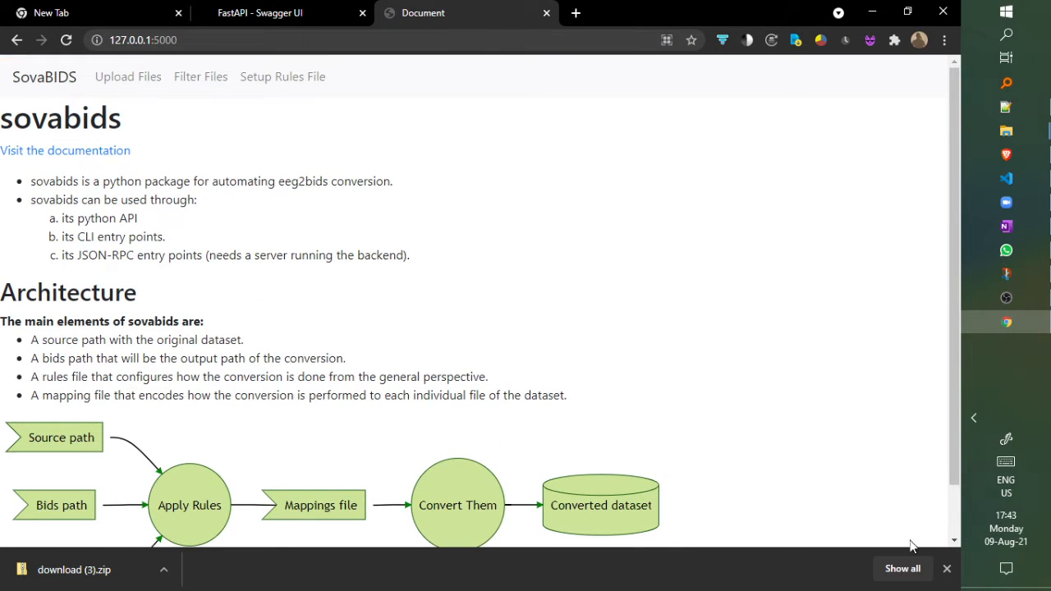
click(948, 572)
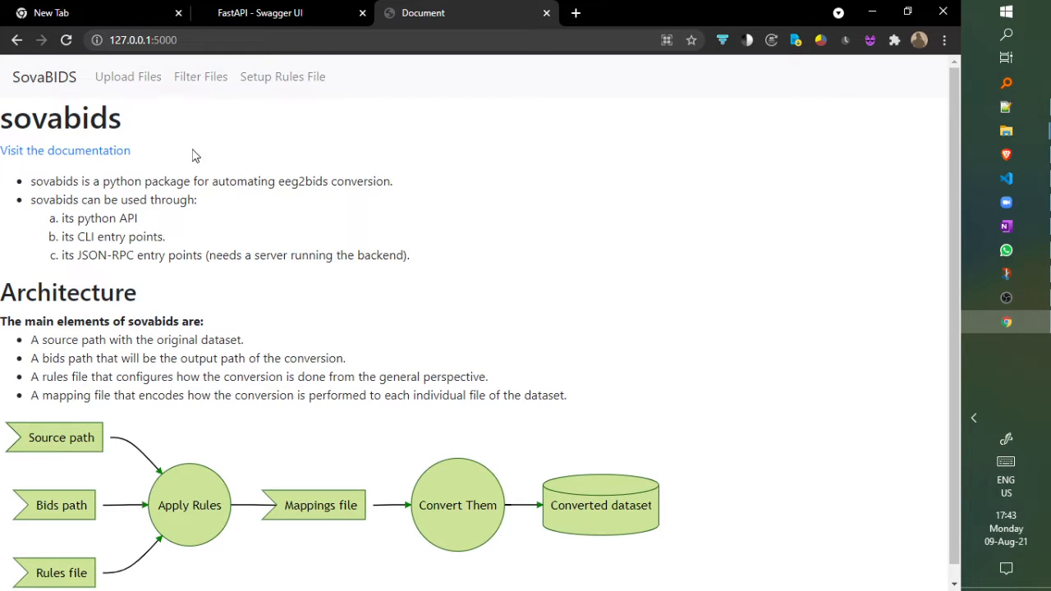
Open the file upload page, choose the DUMMY_SOURCE folder as the files to convert, and confirm the browser's upload request.
click(131, 83)
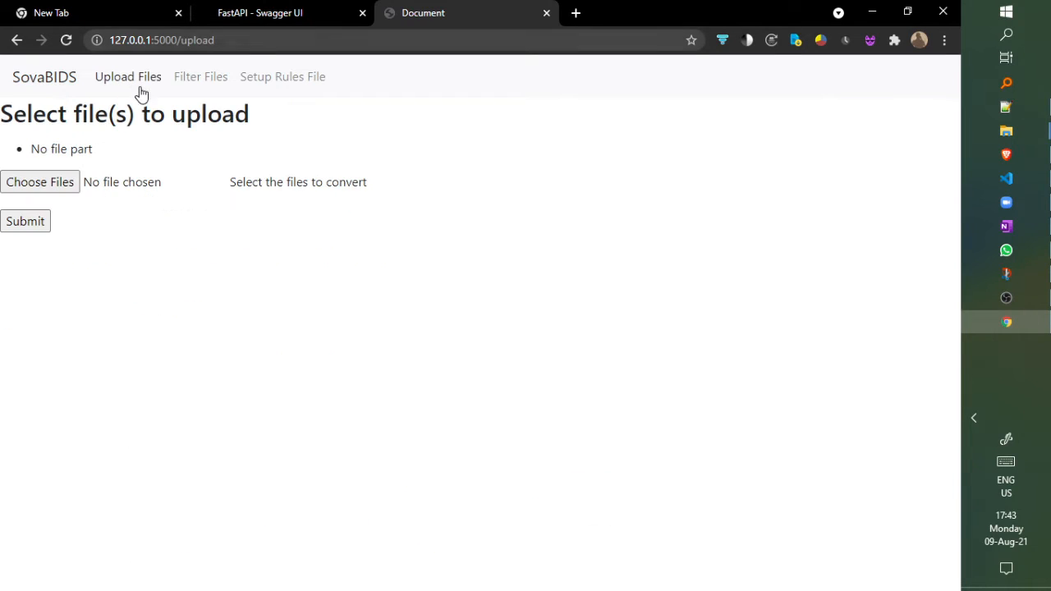
click(72, 183)
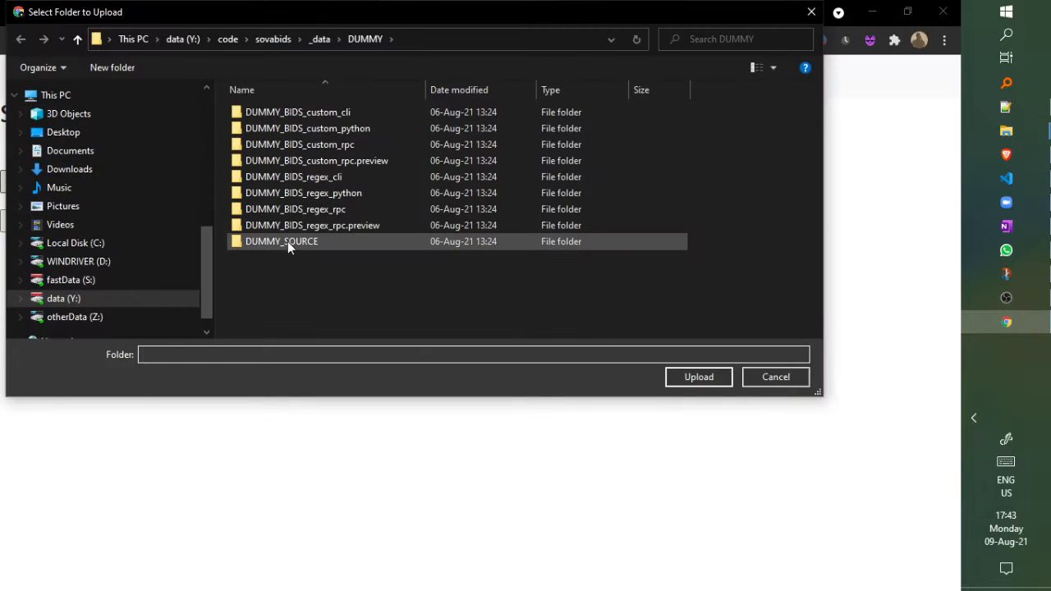
click(288, 242)
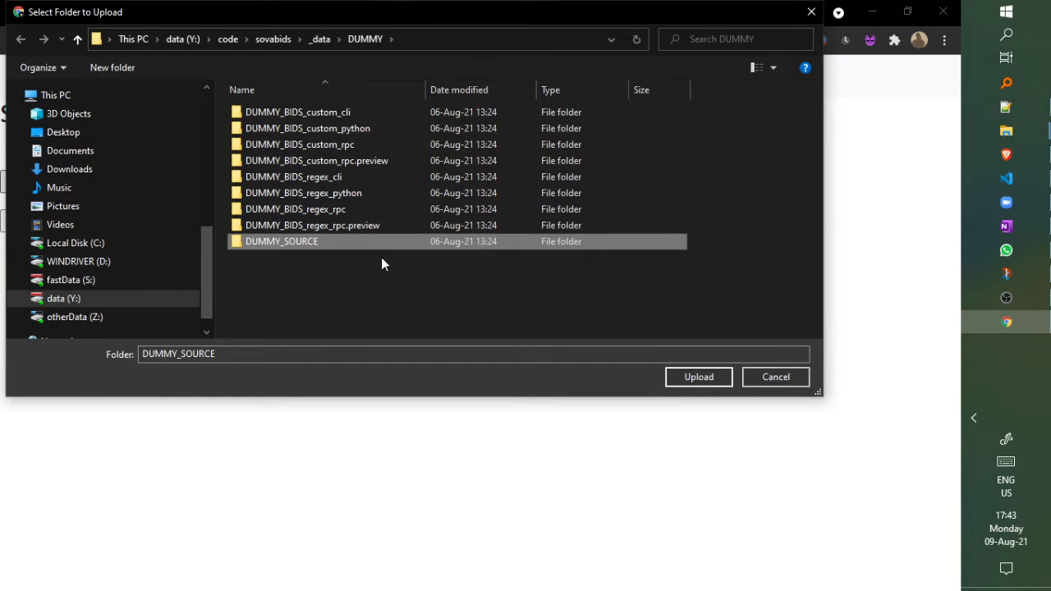
click(698, 378)
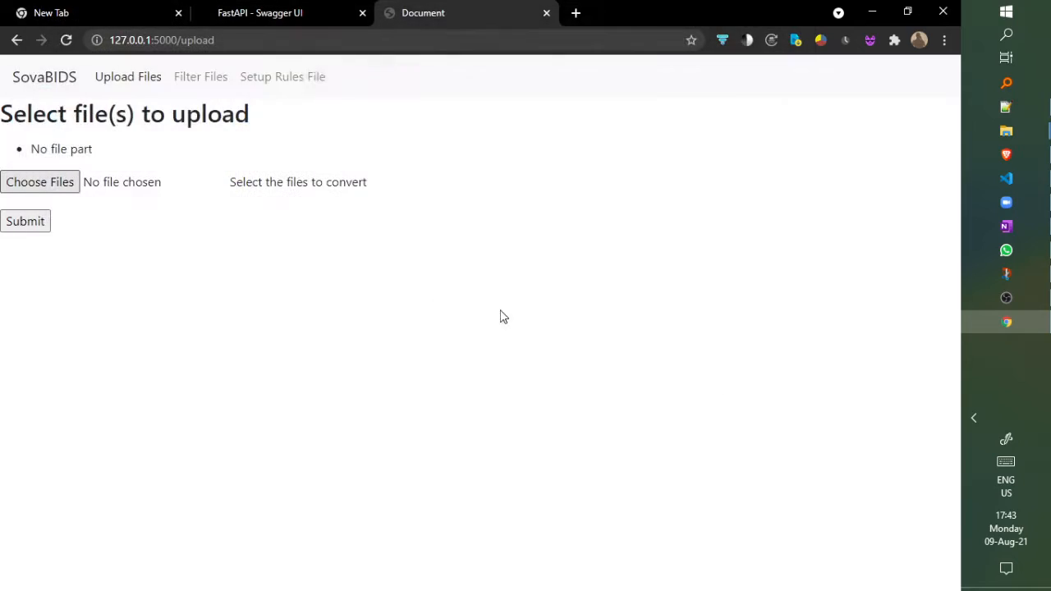
click(551, 143)
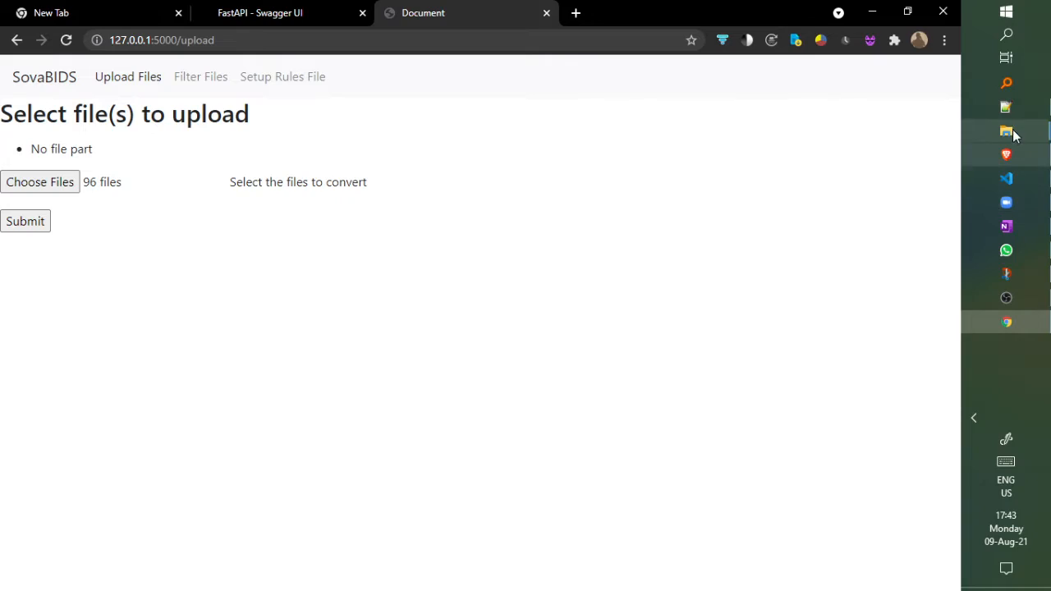
Switch to File Explorer and examine the structure of DUMMY/DUMMY_SOURCE down to the EEG files in TTA0/SSE0.
mouse_move(1006, 131)
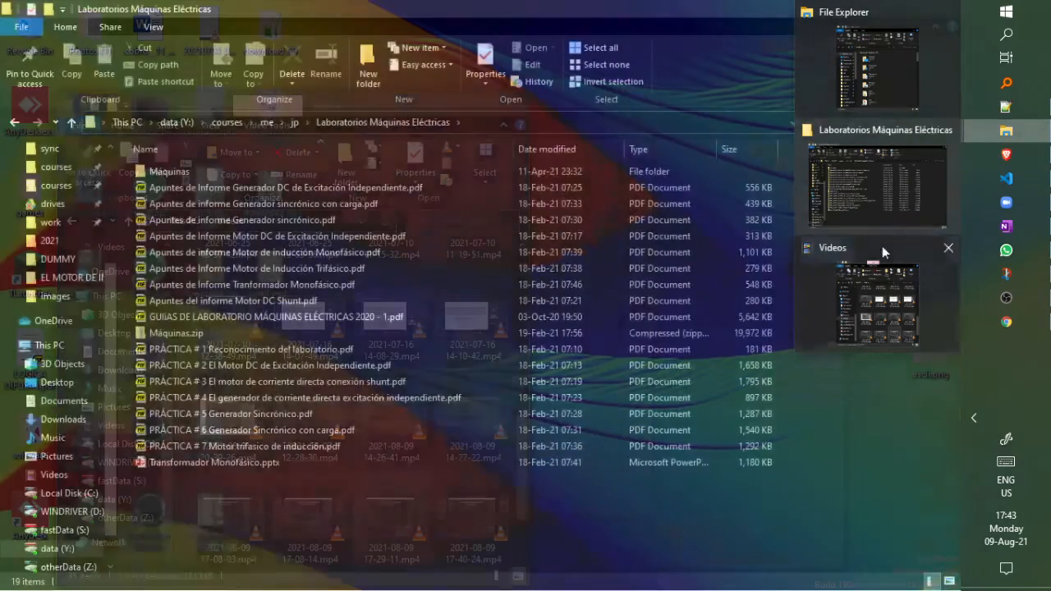
mouse_move(878, 167)
click(873, 141)
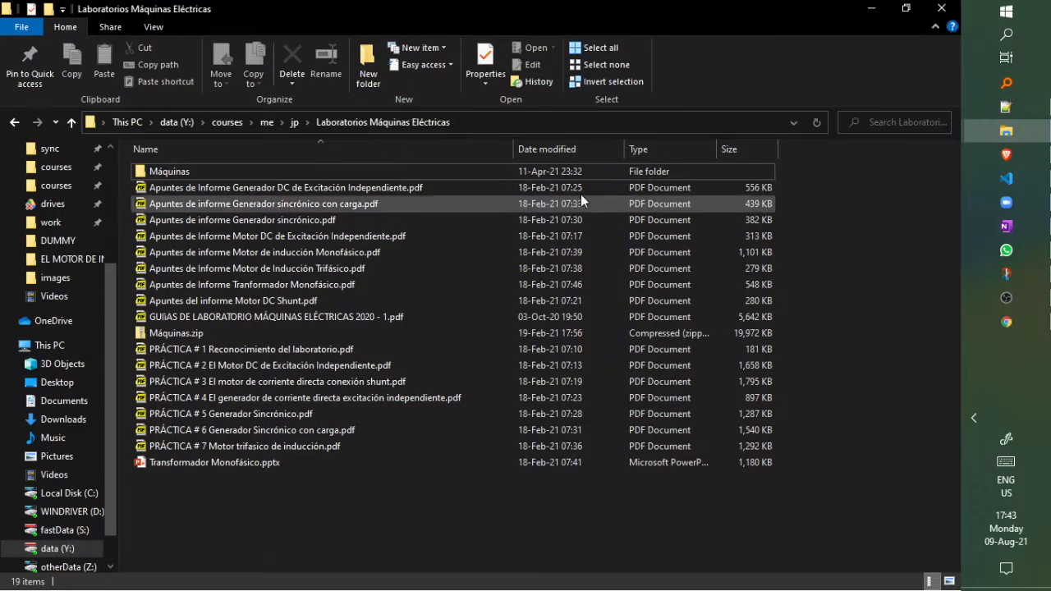
click(78, 244)
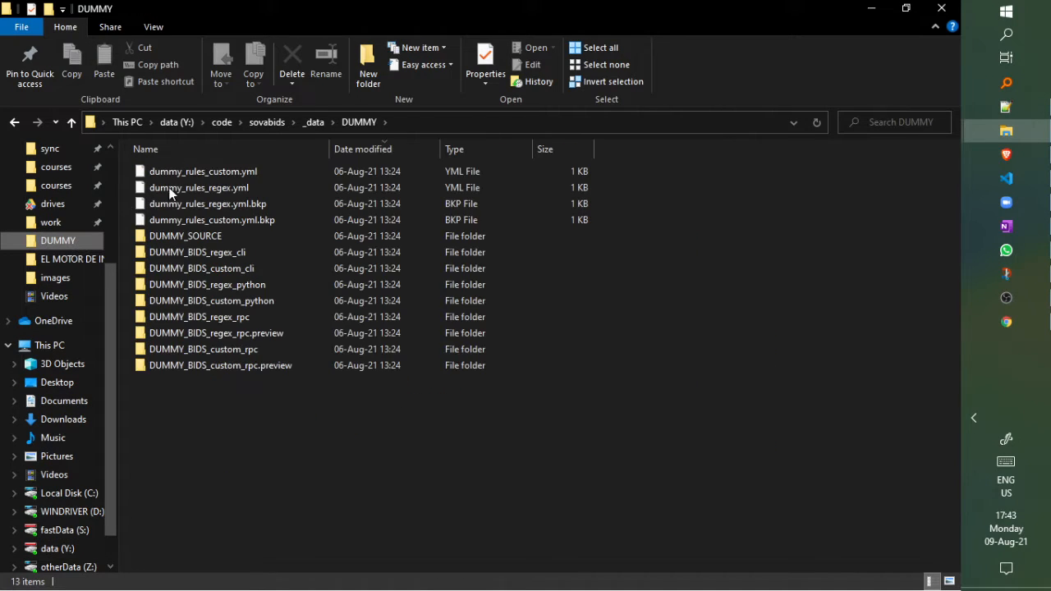
click(228, 235)
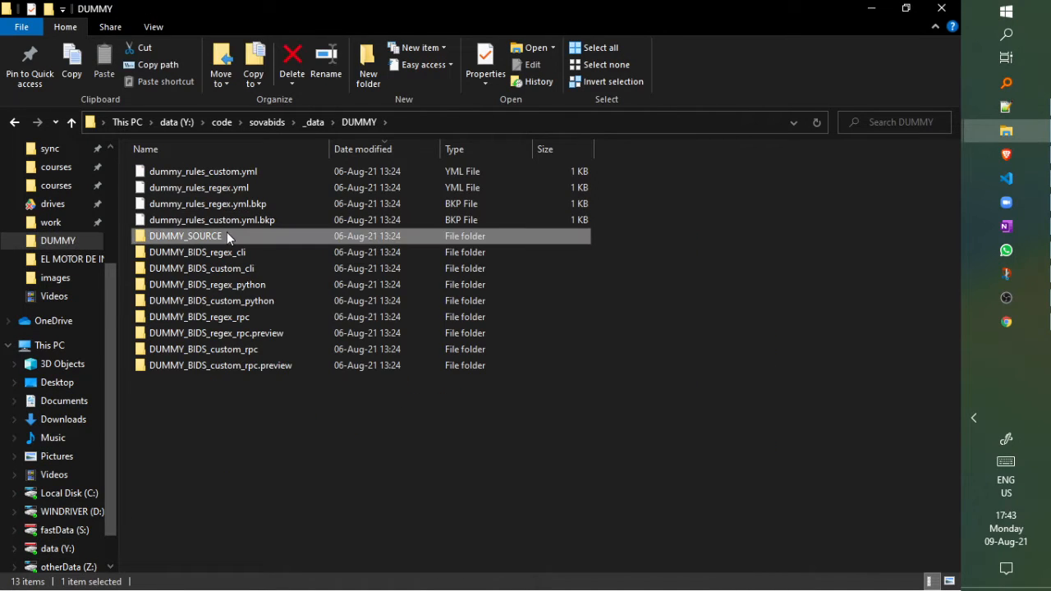
double_click(227, 235)
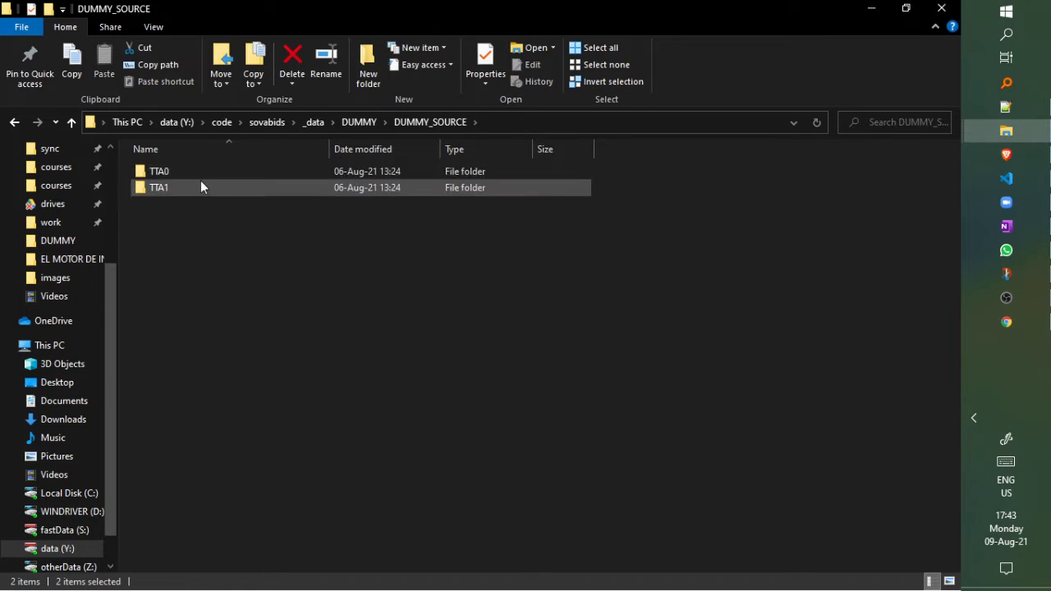
double_click(209, 175)
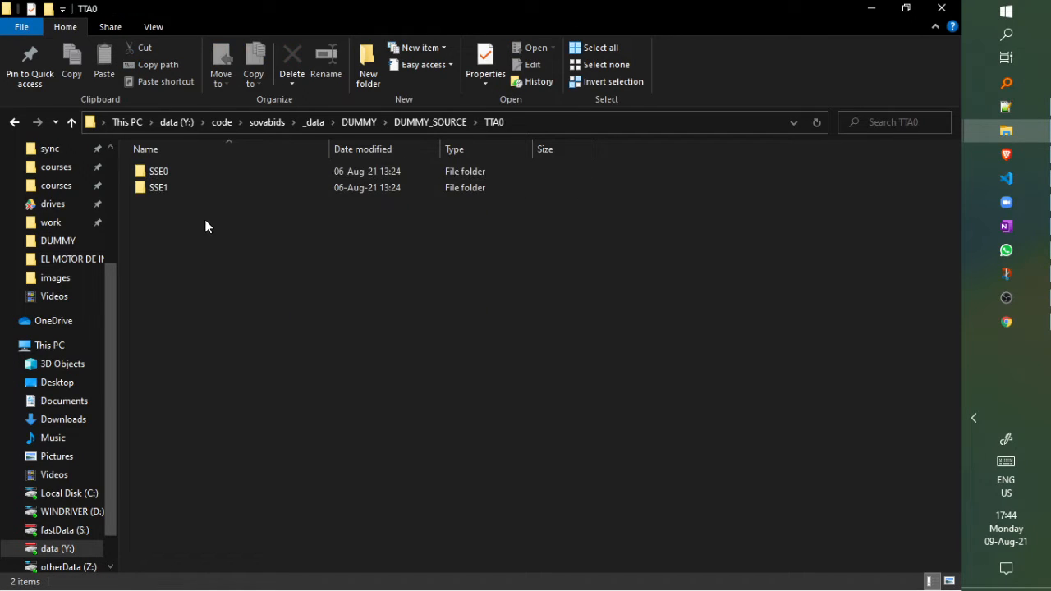
double_click(214, 173)
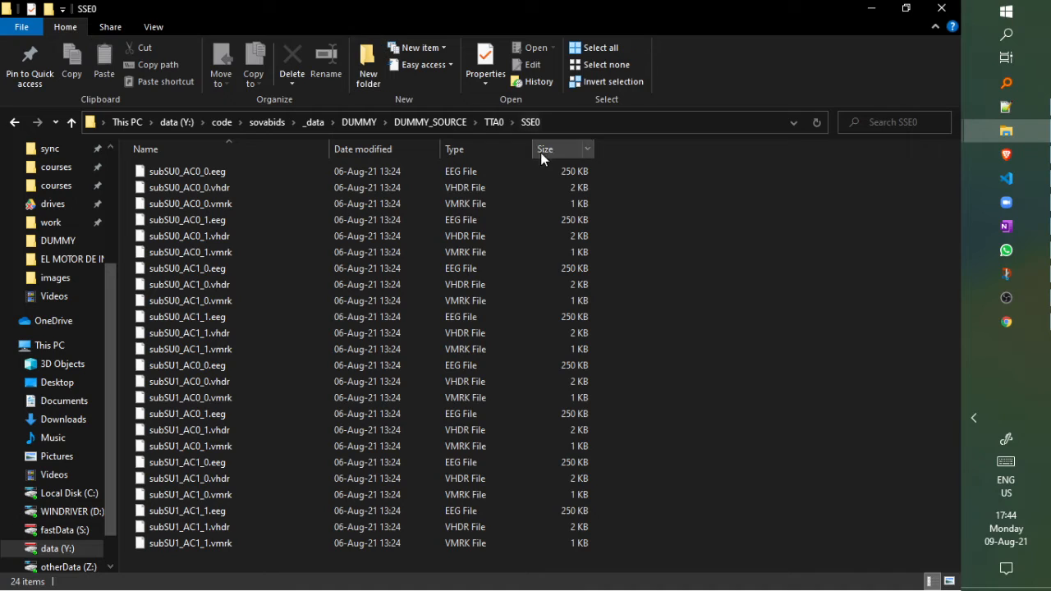
Return to the Chrome upload page, submit the chosen files, and look through the resulting file filter list.
click(1009, 324)
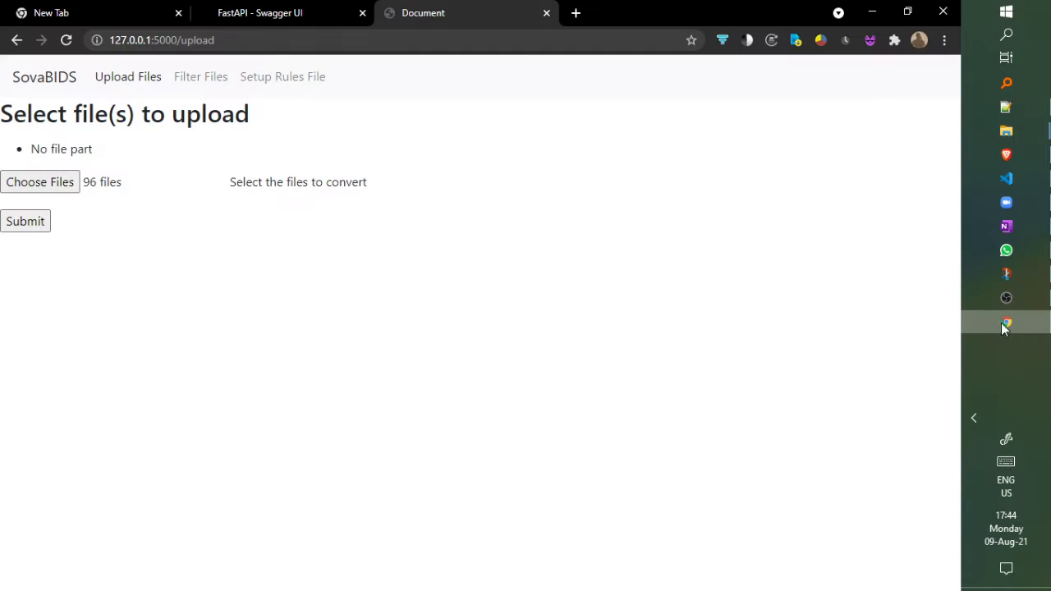
click(26, 223)
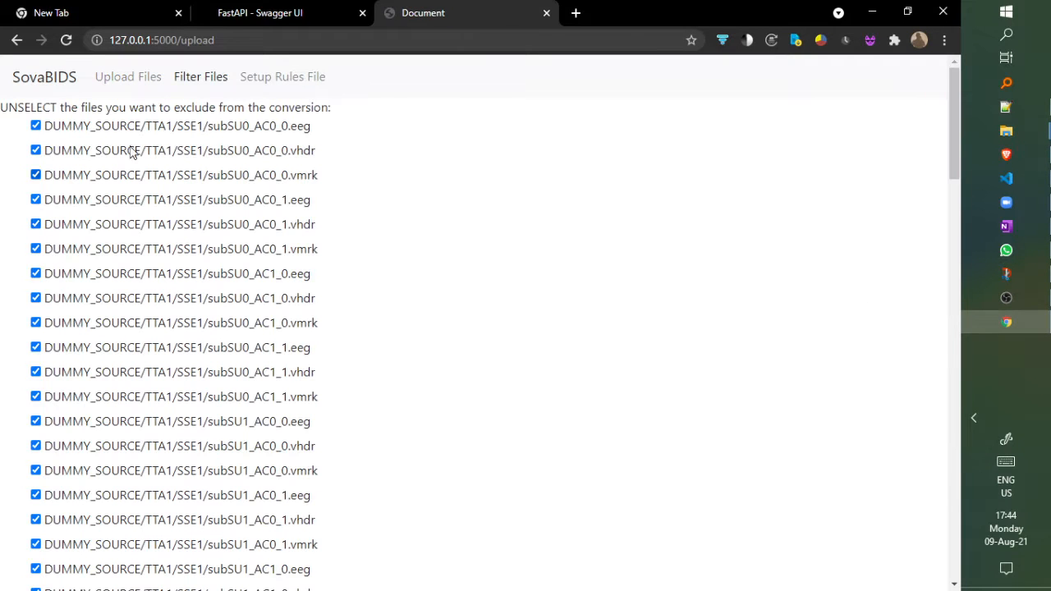
scroll(175, 275, down, 14)
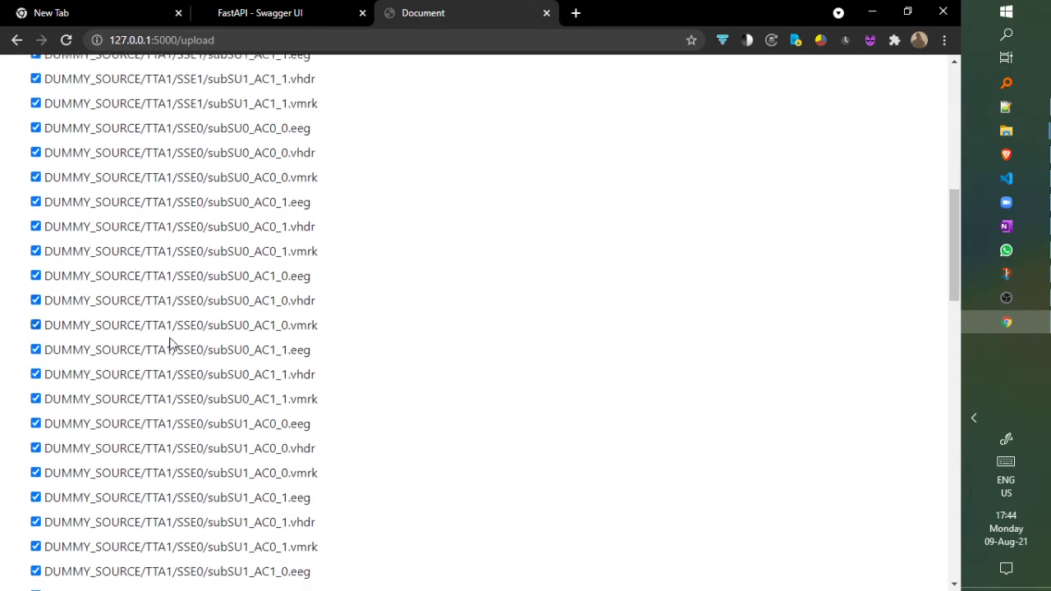
scroll(173, 324, down, 2)
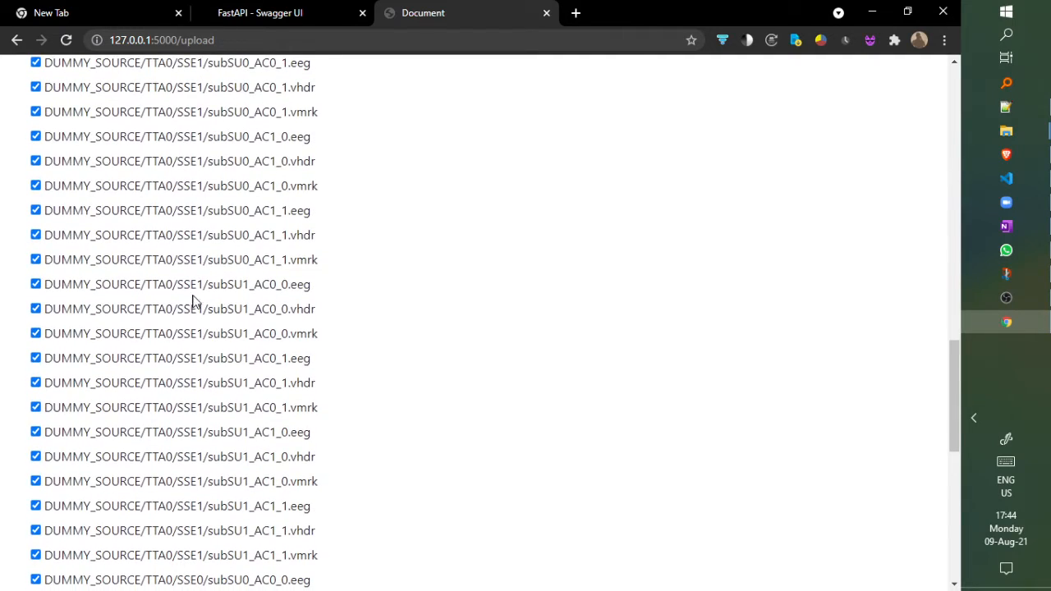
scroll(156, 302, up, 8)
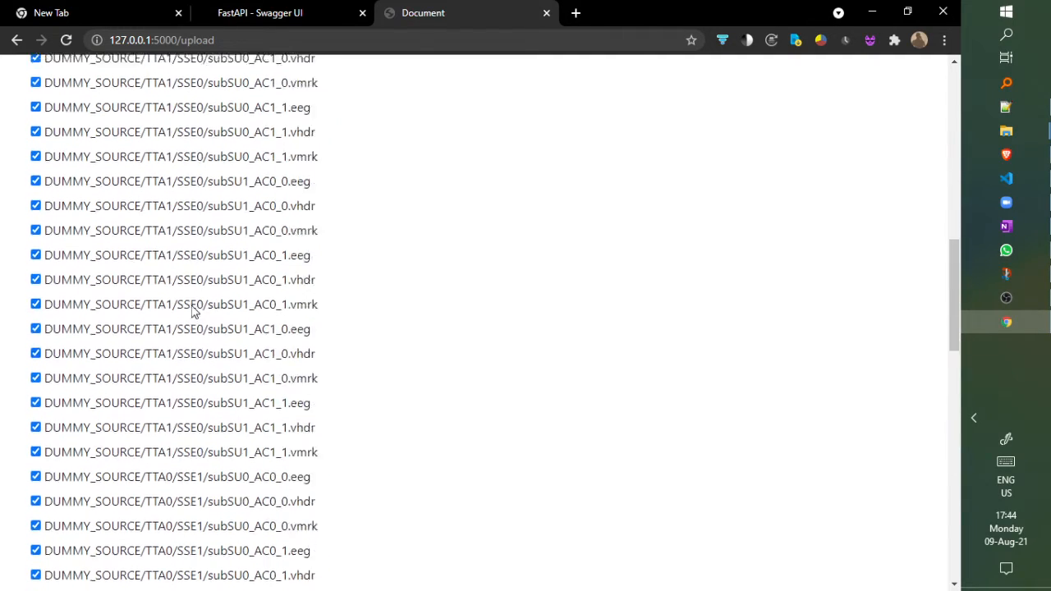
scroll(185, 321, up, 5)
scroll(173, 329, down, 15)
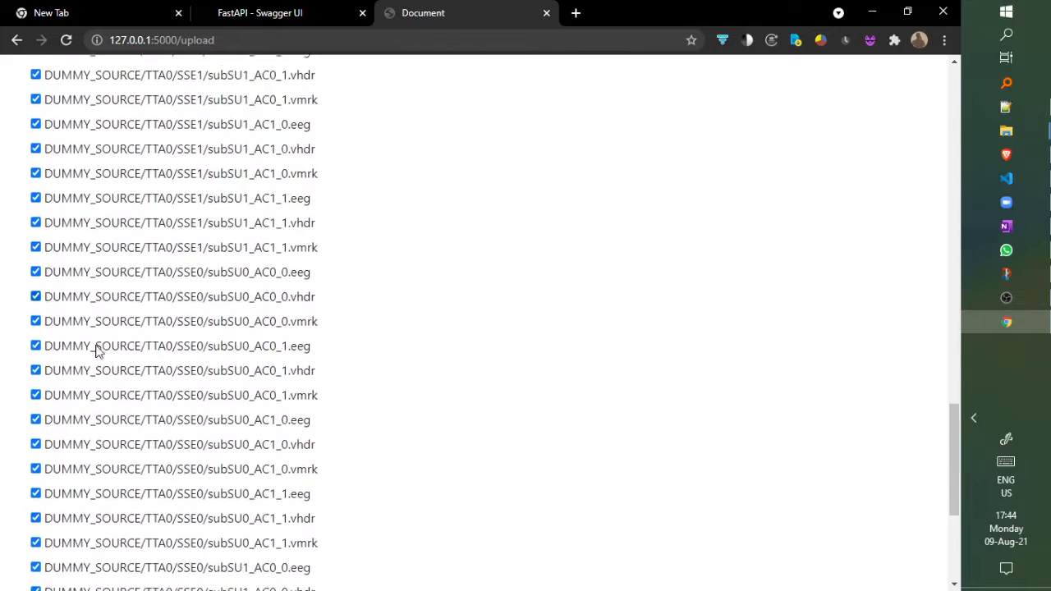
scroll(129, 345, up, 15)
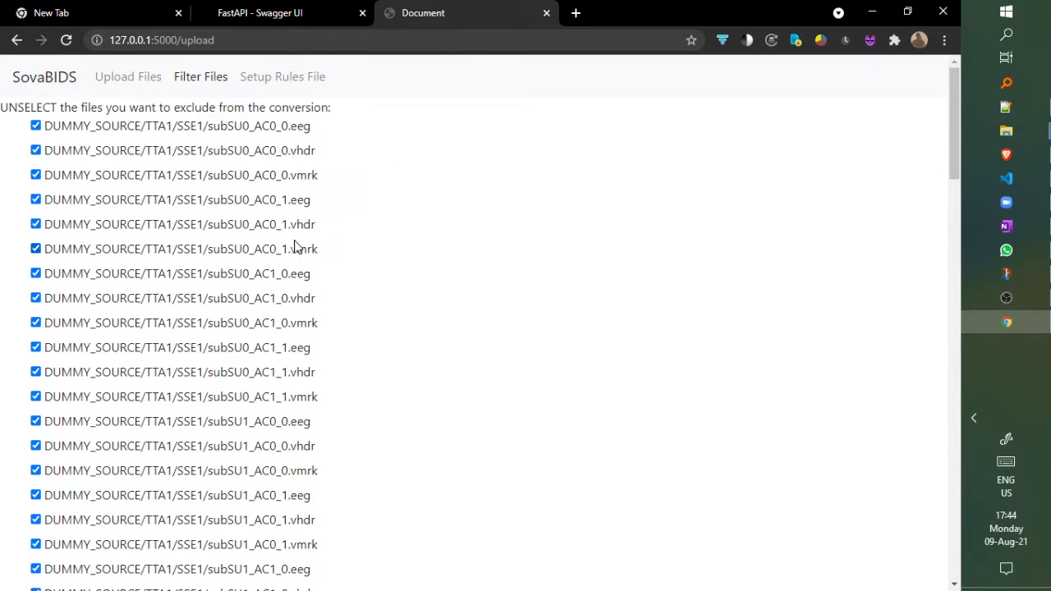
Exclude the .eeg, .vhdr and .vmrk files of DUMMY_SOURCE/TTA0/SSE0/subSU0_AC0_0 from the conversion and submit the selection.
scroll(252, 335, down, 6)
scroll(49, 327, down, 5)
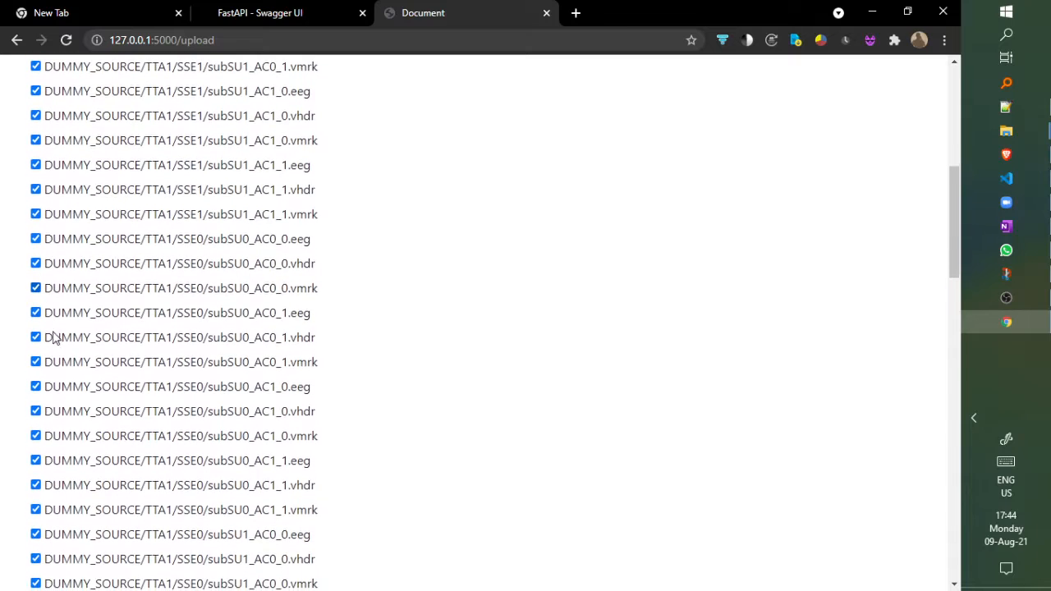
scroll(57, 363, down, 1)
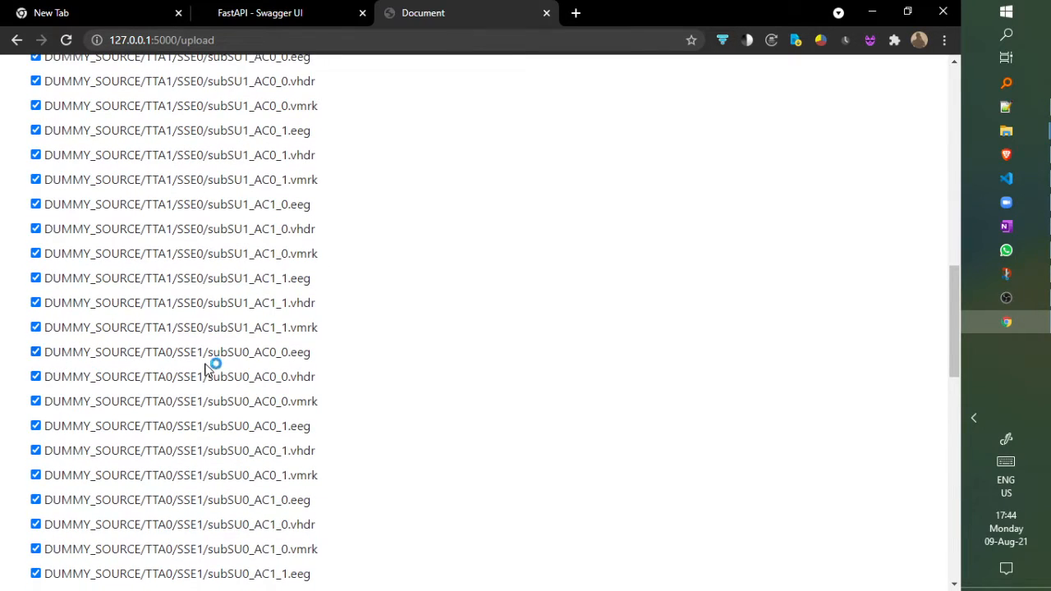
scroll(205, 352, down, 1)
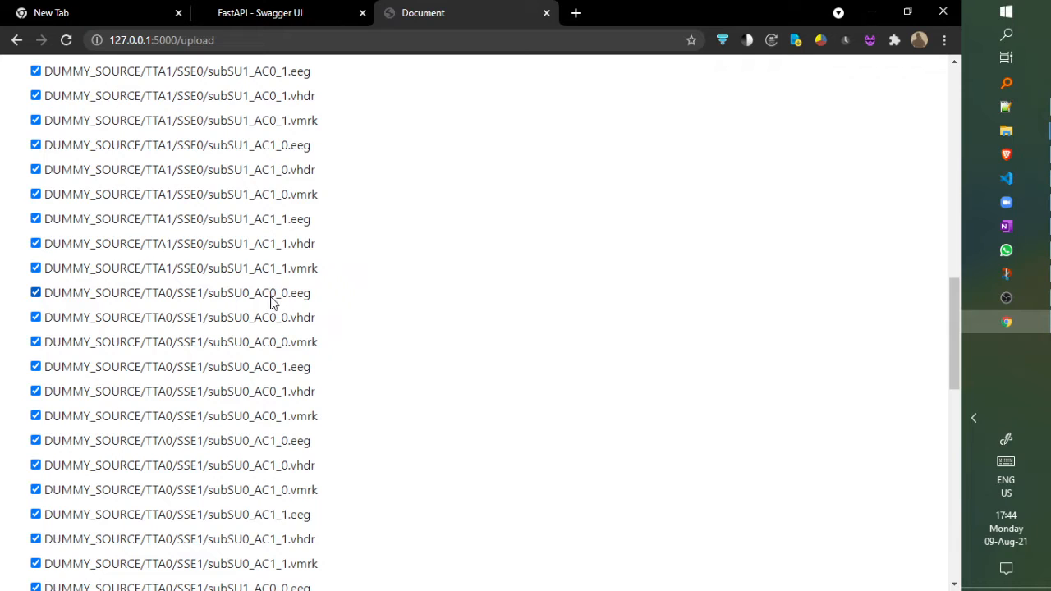
scroll(244, 340, down, 4)
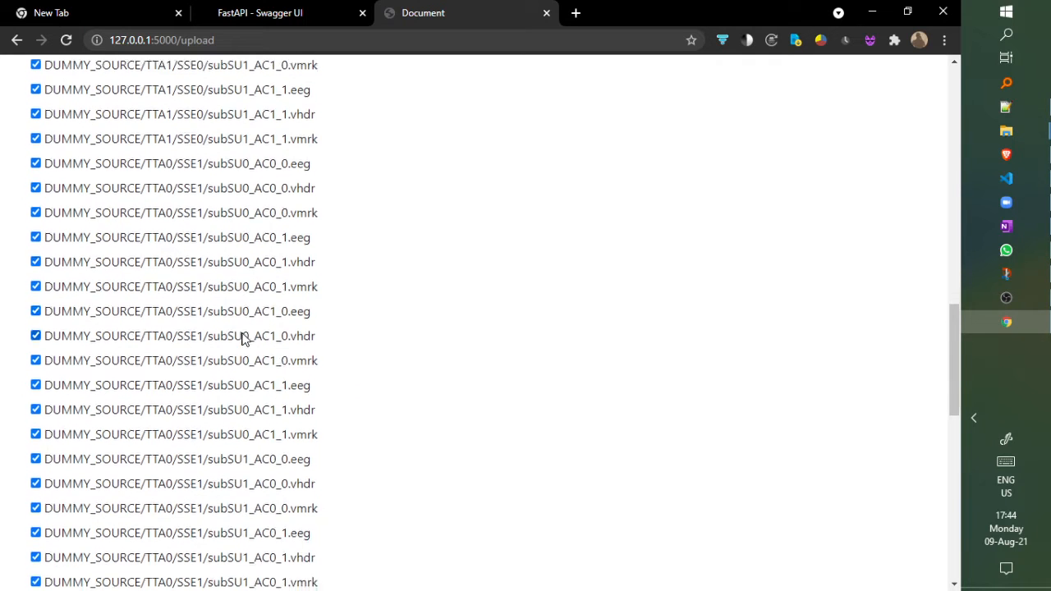
scroll(261, 408, down, 5)
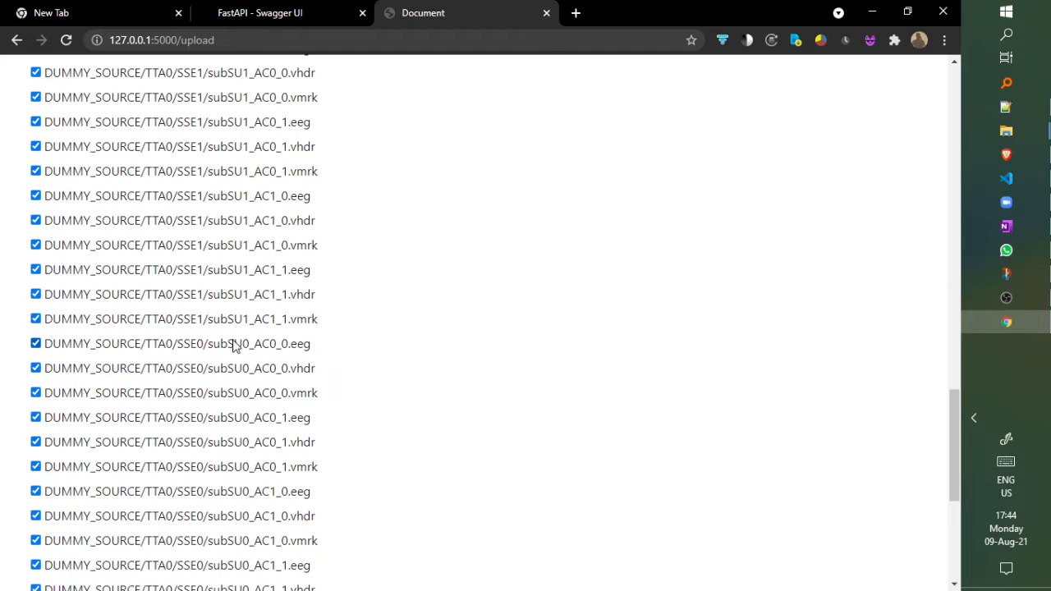
click(35, 343)
click(35, 368)
click(35, 392)
scroll(220, 376, down, 5)
click(18, 579)
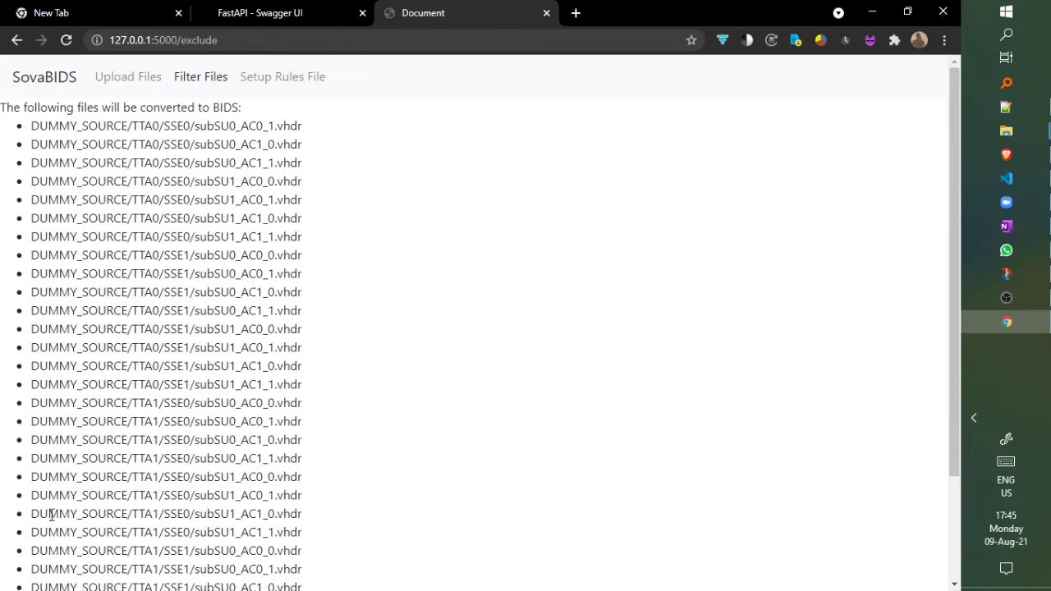
Review the whole list of .vhdr files selected for BIDS conversion and send it.
scroll(232, 168, down, 1)
scroll(234, 176, up, 1)
scroll(170, 145, down, 3)
scroll(132, 153, up, 3)
scroll(53, 325, down, 3)
scroll(223, 329, up, 3)
scroll(142, 568, down, 3)
scroll(305, 554, up, 3)
scroll(229, 433, down, 3)
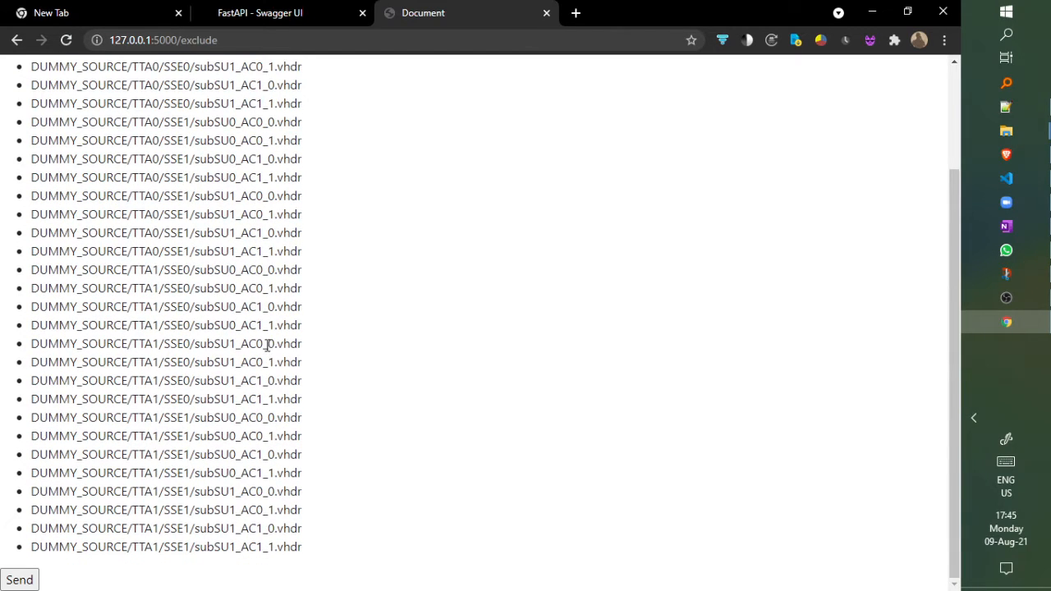
scroll(268, 345, up, 3)
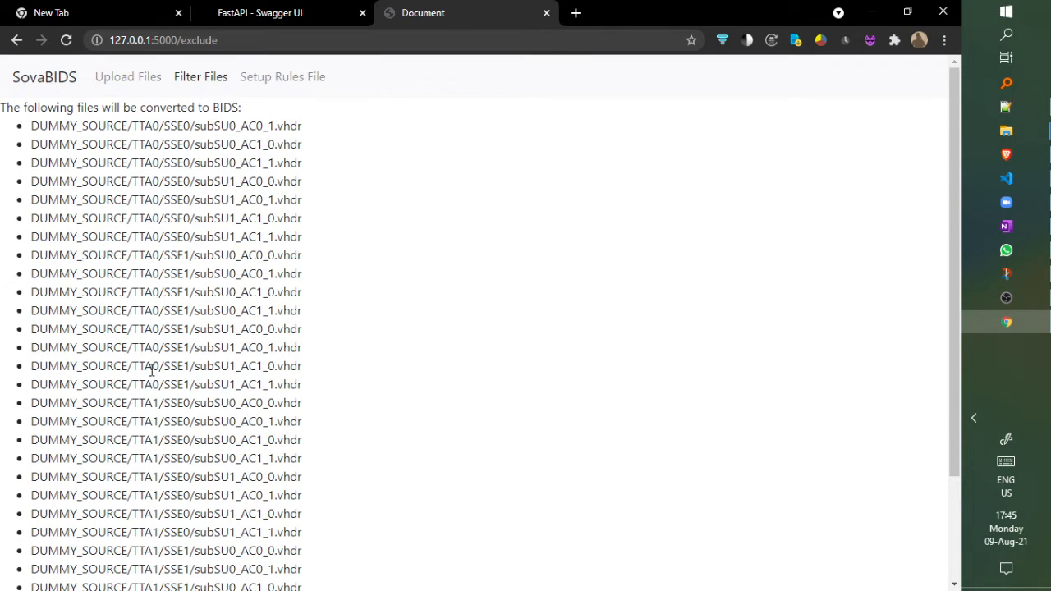
scroll(152, 370, down, 2)
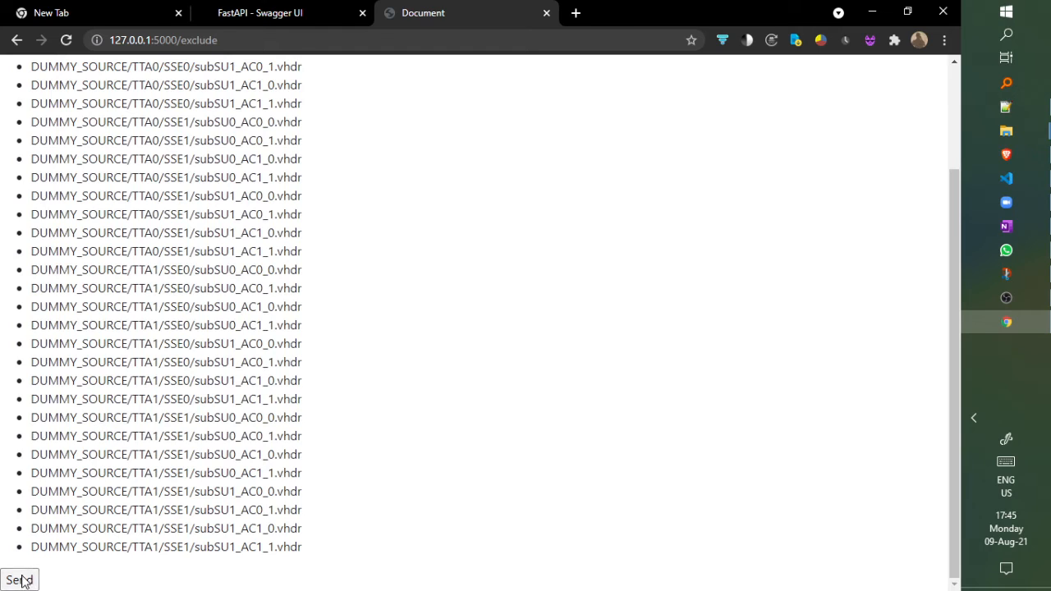
click(19, 581)
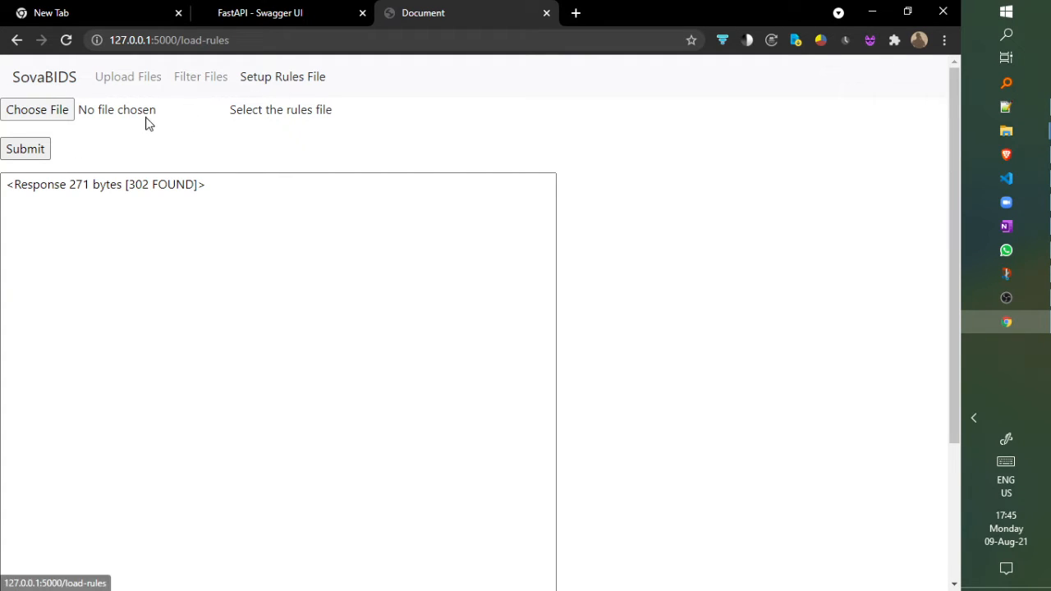
Choose dummy_rules_custom.yml from the DUMMY folder as the rules file and submit it.
click(47, 110)
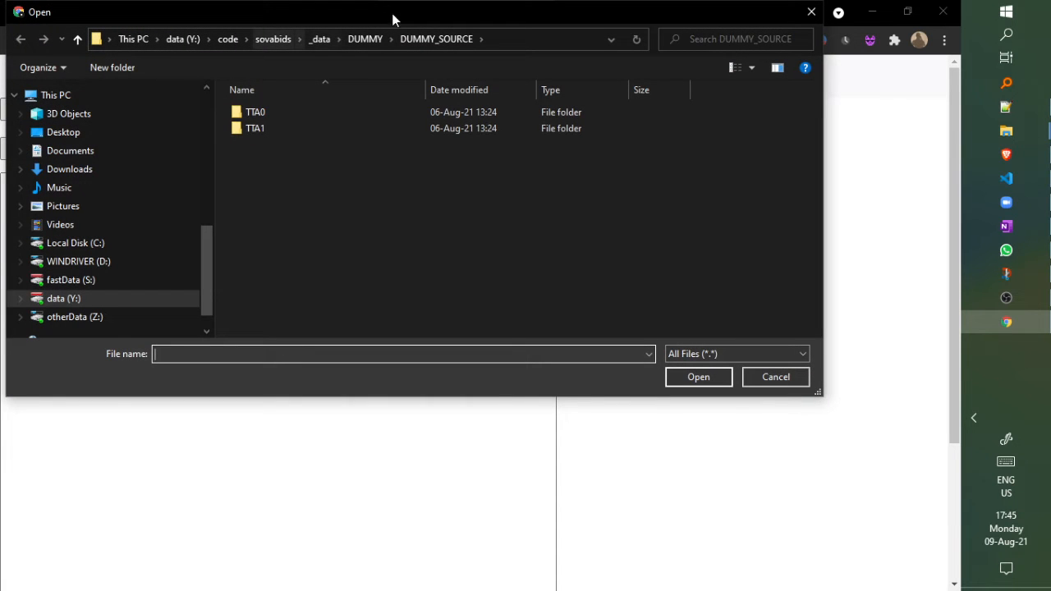
click(366, 39)
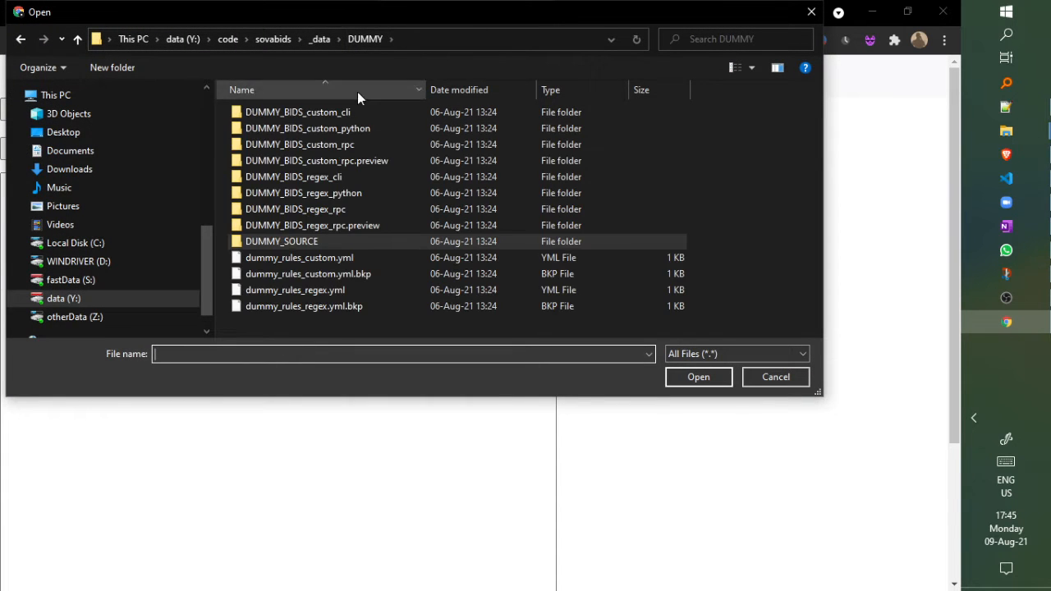
click(335, 259)
double_click(335, 259)
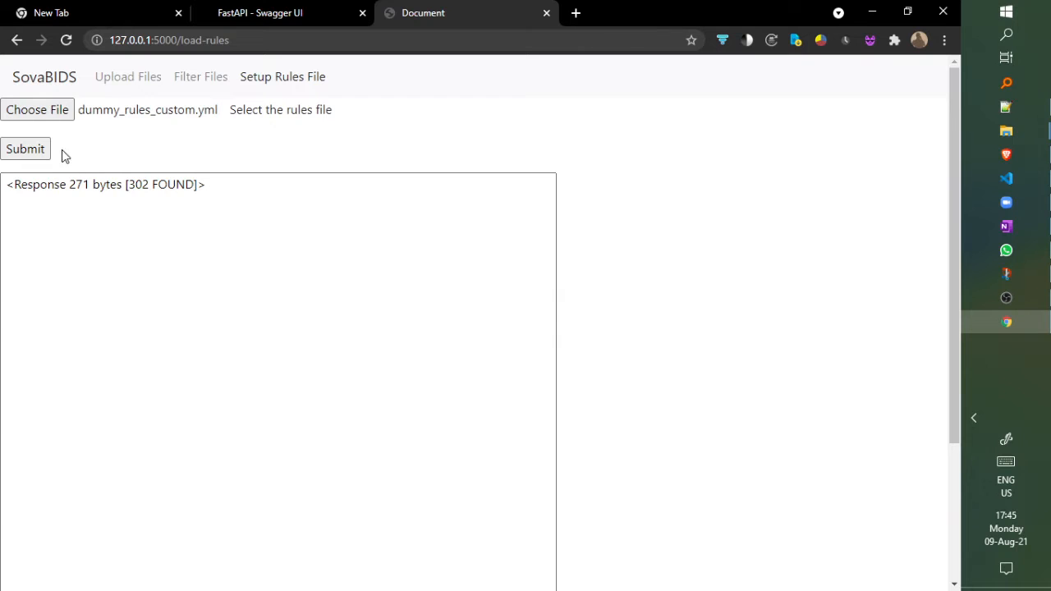
click(36, 149)
Set the Name under dataset_description in the loaded rules to "DEMO" and look over the remaining rules.
scroll(184, 260, down, 5)
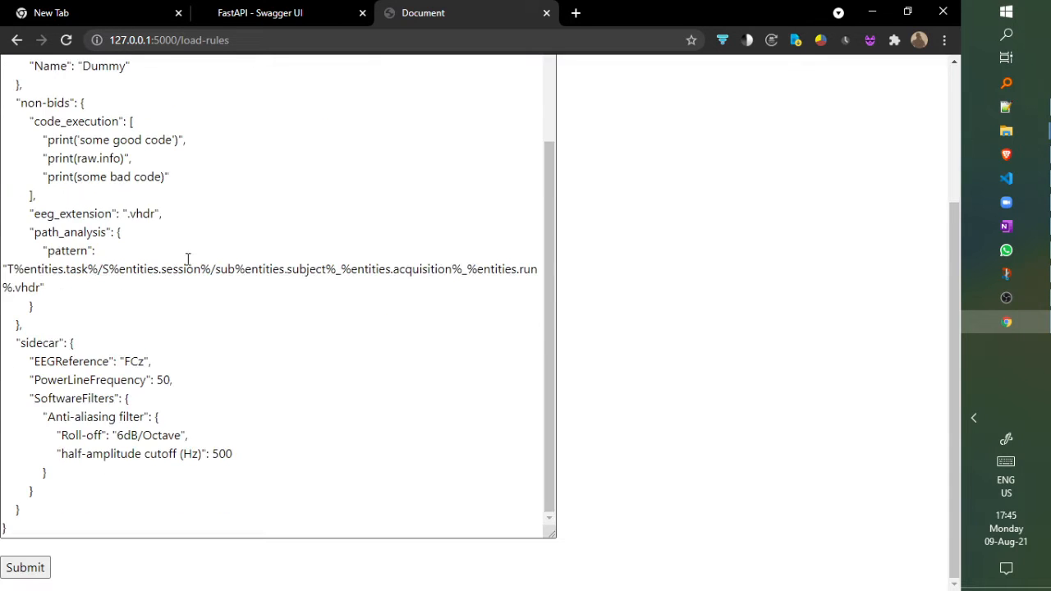
click(128, 289)
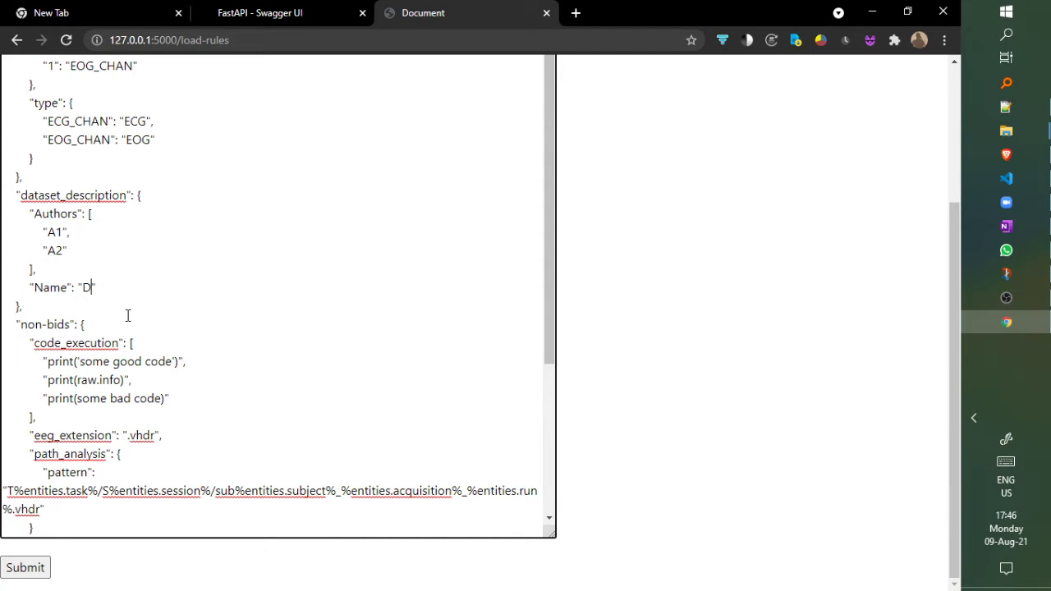
text(DEMO)
scroll(127, 316, down, 3)
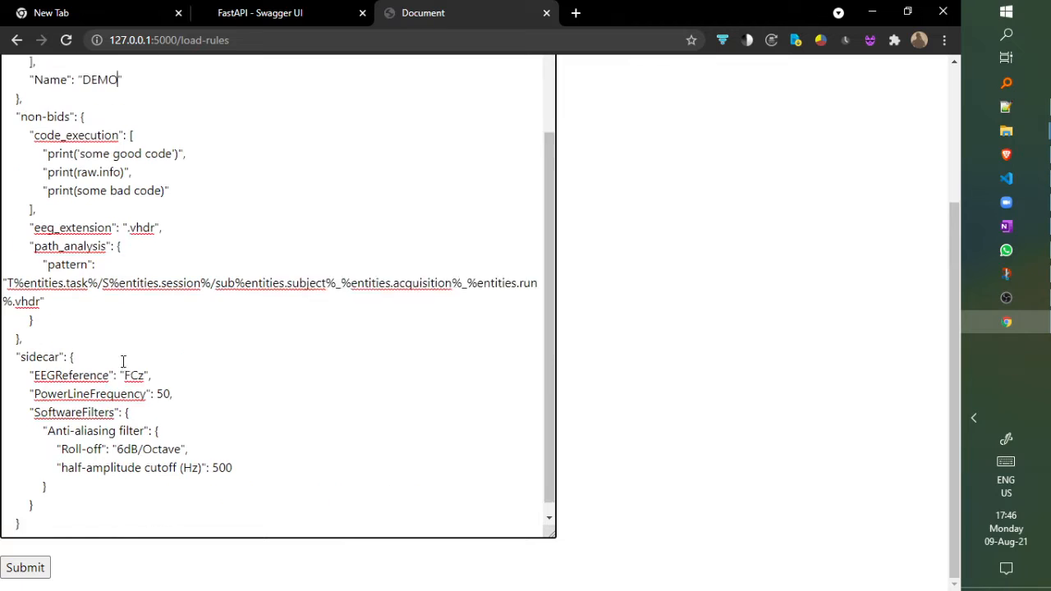
Submit the edited rules, look through the file list, and open the individual rules of DUMMY_SOURCE/TTA0/SSE0/subSU0_AC0_1.vhdr.
click(43, 568)
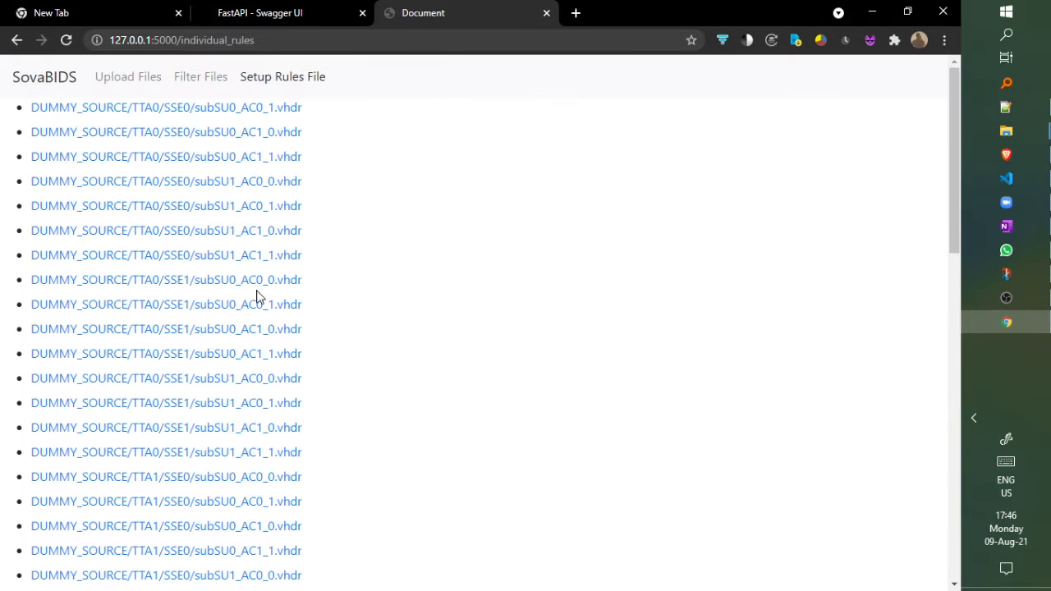
scroll(361, 287, down, 7)
scroll(345, 304, up, 8)
scroll(319, 238, down, 5)
scroll(319, 242, up, 5)
click(290, 108)
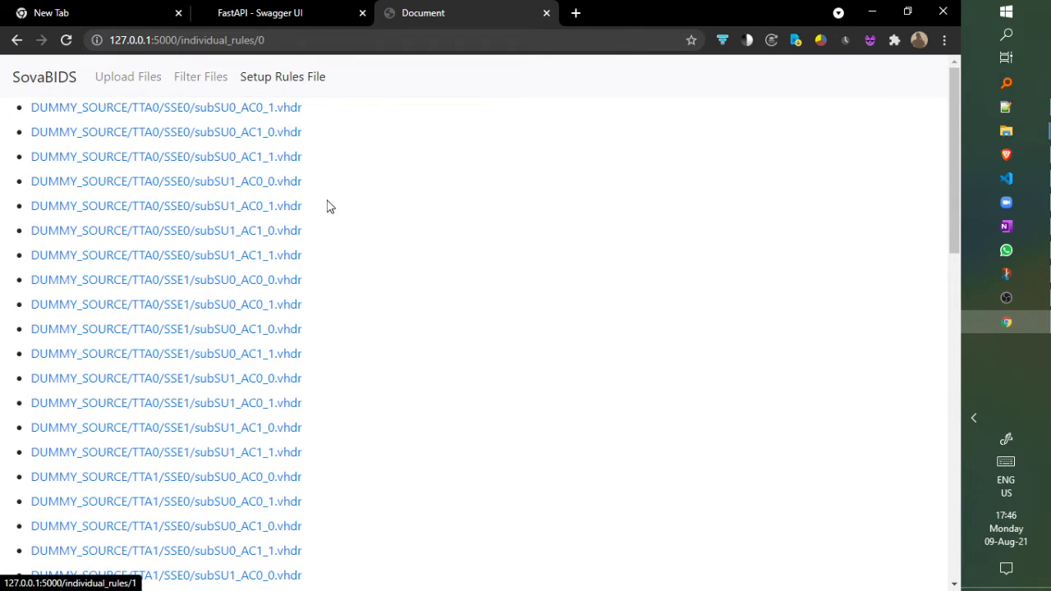
Look over the individual rules of subSU0_AC0_1.vhdr, set PowerLineFrequency under sidecar to 60, and send the change.
scroll(320, 215, down, 10)
scroll(243, 216, up, 2)
scroll(229, 324, down, 5)
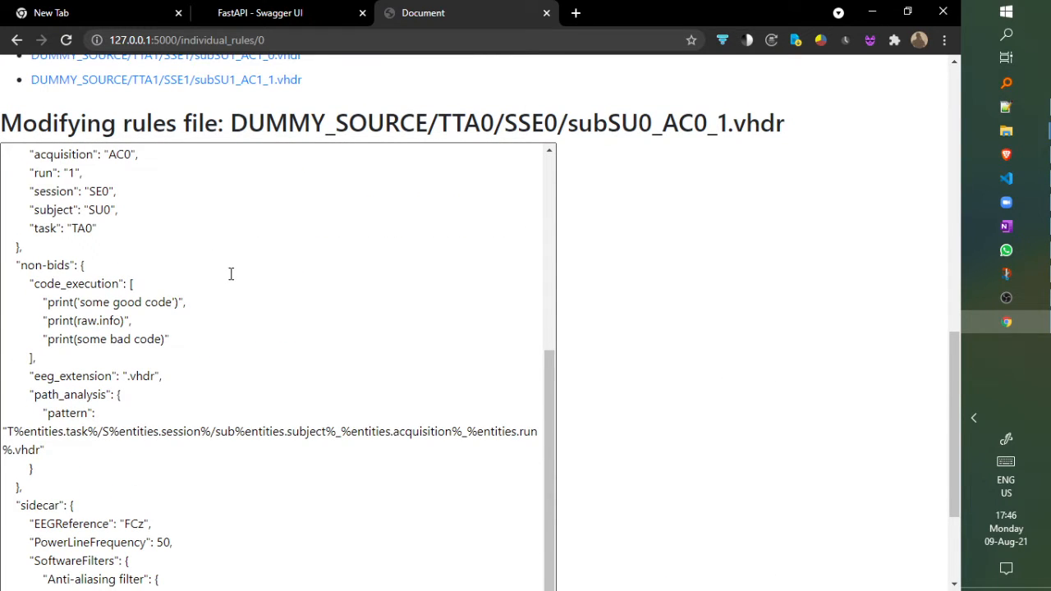
scroll(230, 304, down, 2)
scroll(200, 260, up, 5)
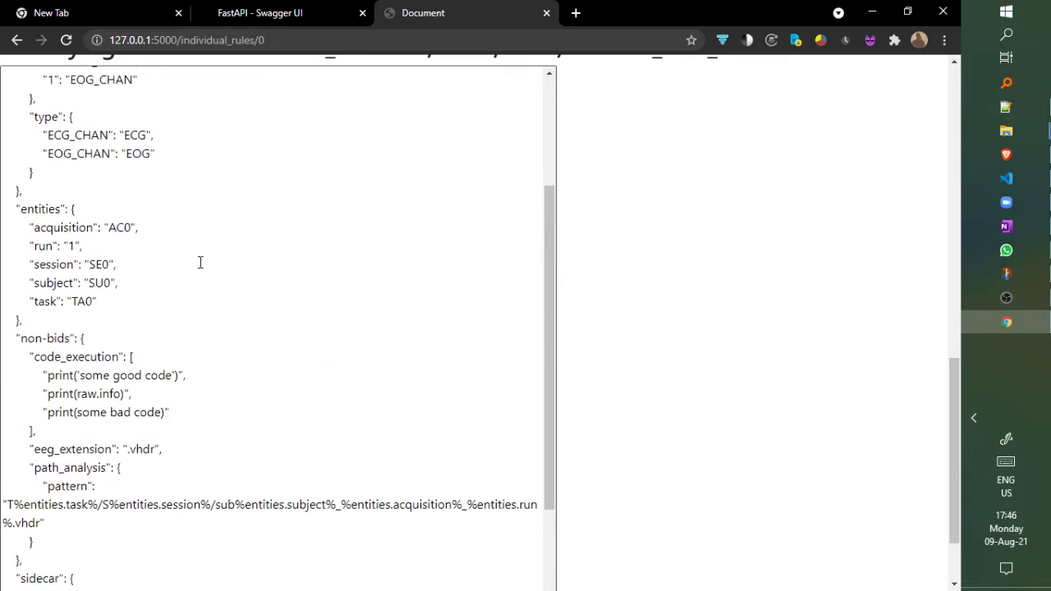
scroll(211, 263, up, 10)
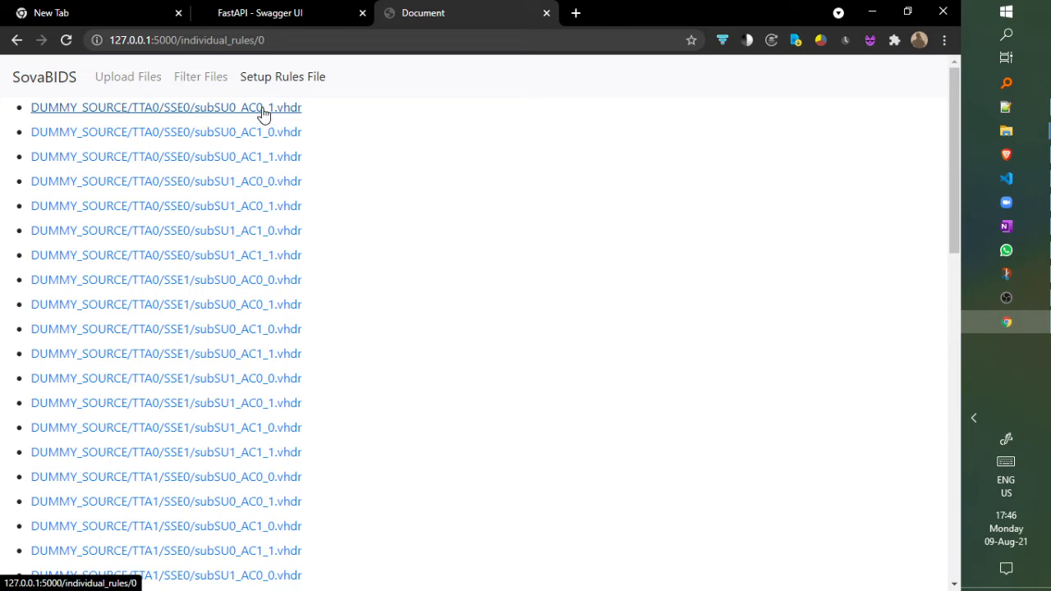
click(294, 162)
scroll(263, 225, down, 10)
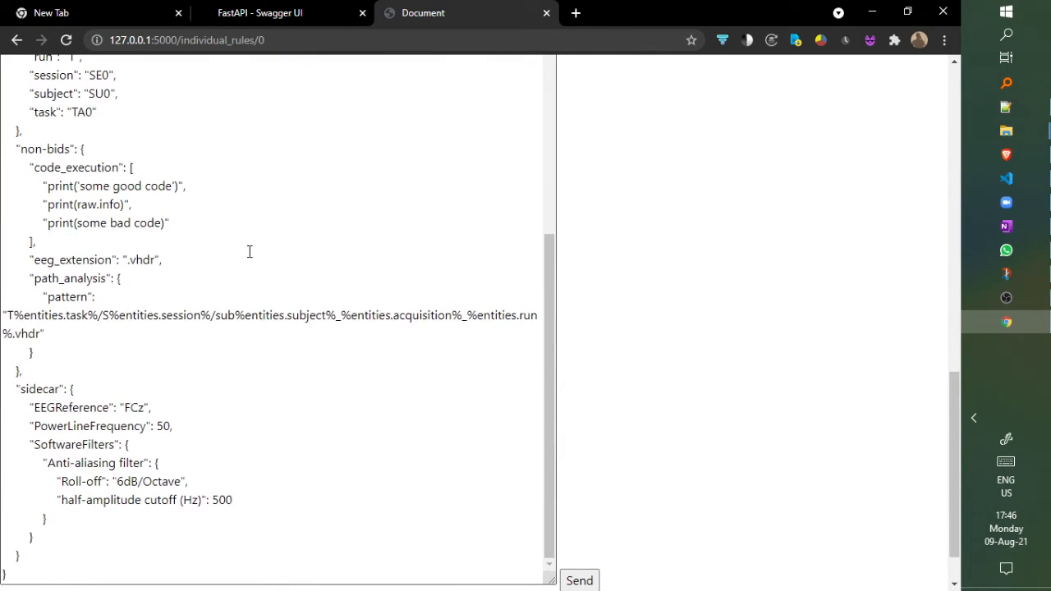
scroll(186, 346, down, 1)
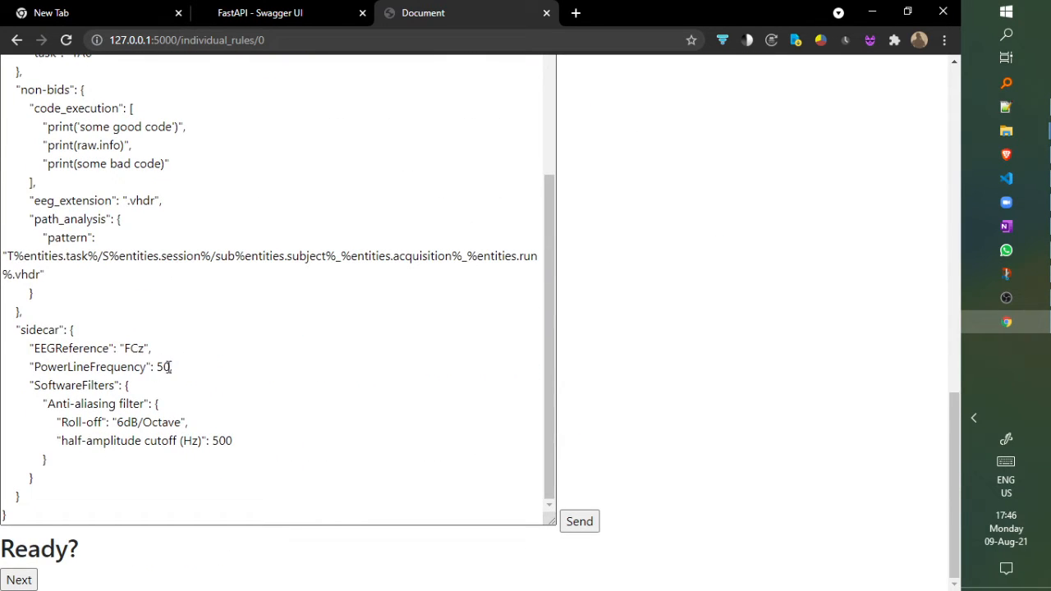
click(163, 368)
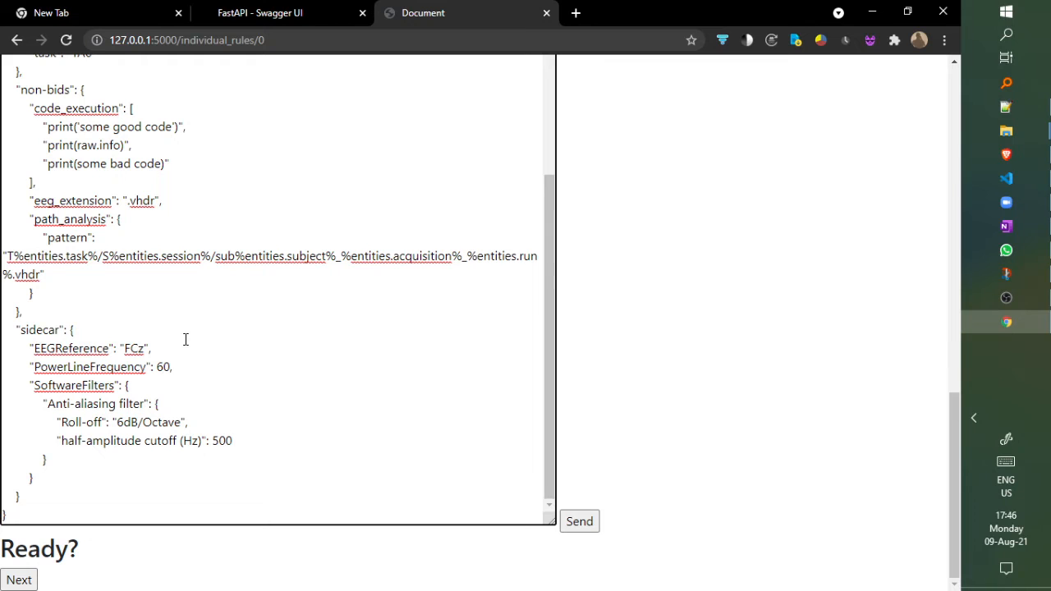
click(581, 522)
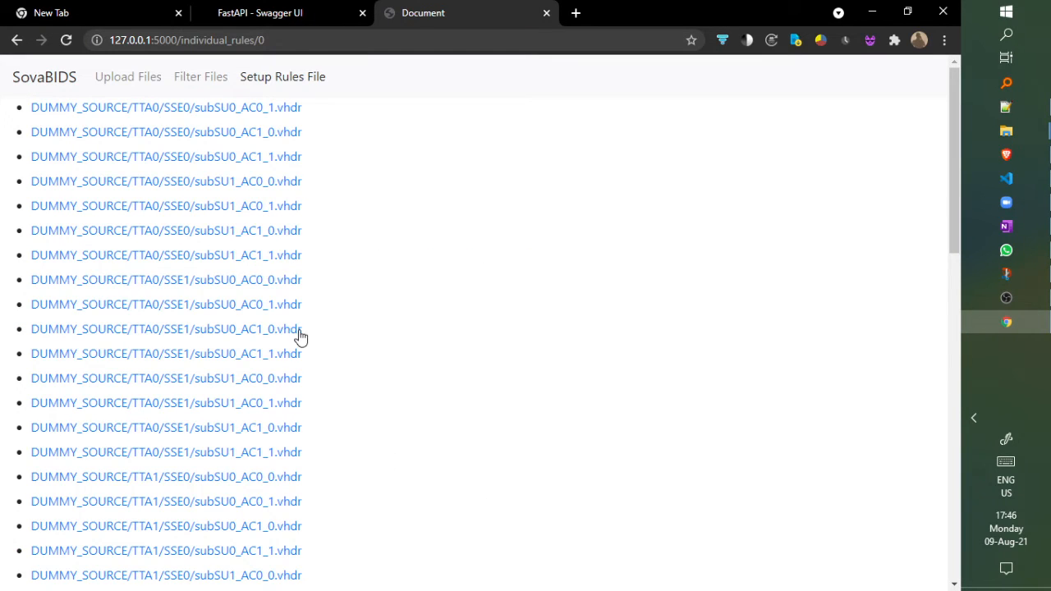
Reopen the rules of DUMMY_SOURCE/TTA0/SSE0/subSU0_AC0_1.vhdr and check the PowerLineFrequency value in the sidecar section.
scroll(305, 209, down, 10)
scroll(276, 284, up, 4)
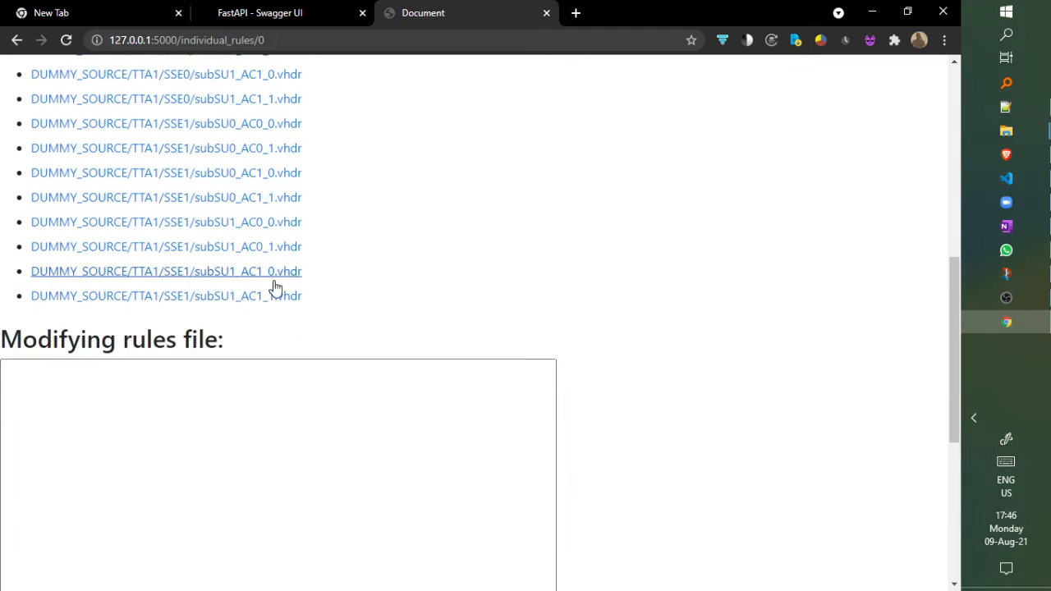
scroll(206, 345, down, 4)
scroll(182, 175, up, 6)
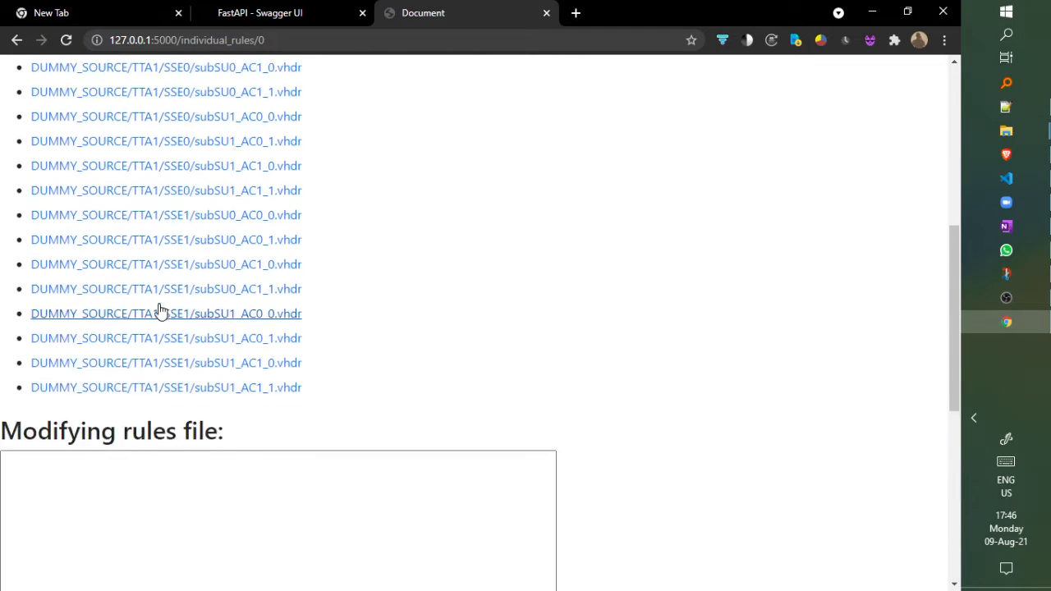
scroll(159, 305, down, 2)
scroll(191, 399, down, 5)
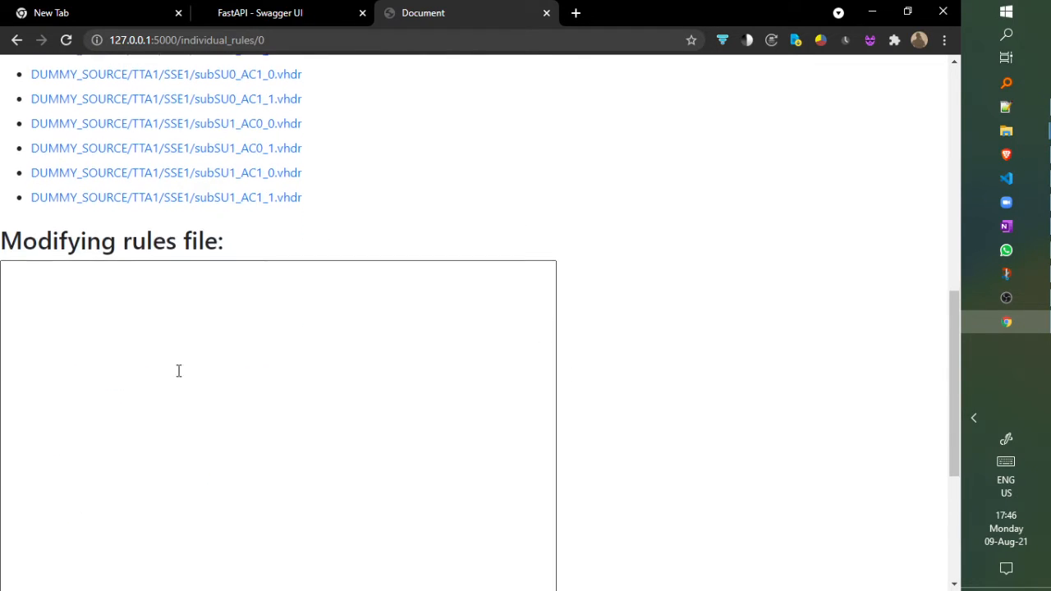
scroll(191, 287, up, 10)
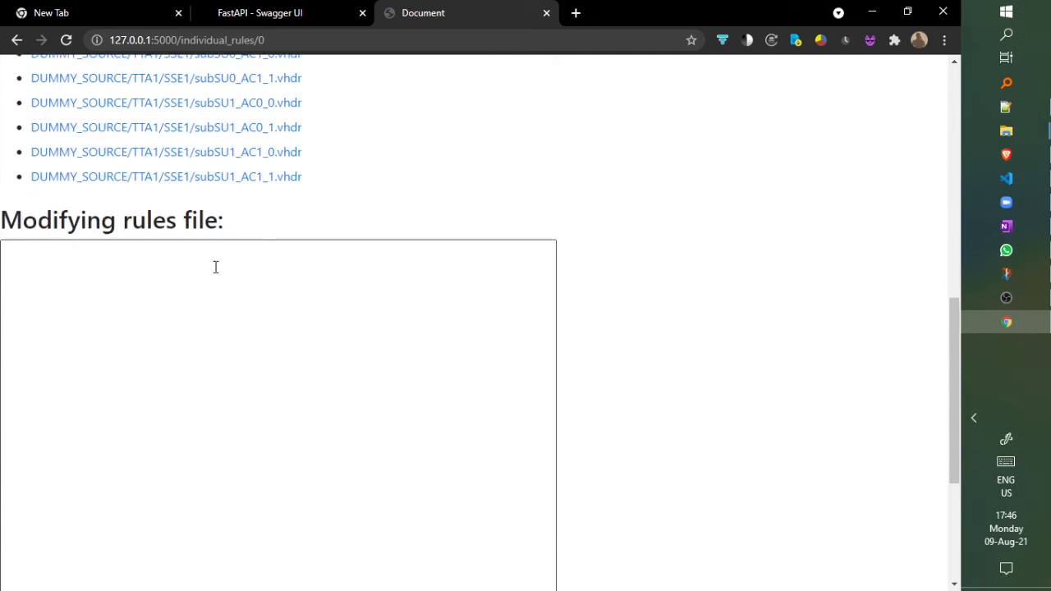
click(273, 113)
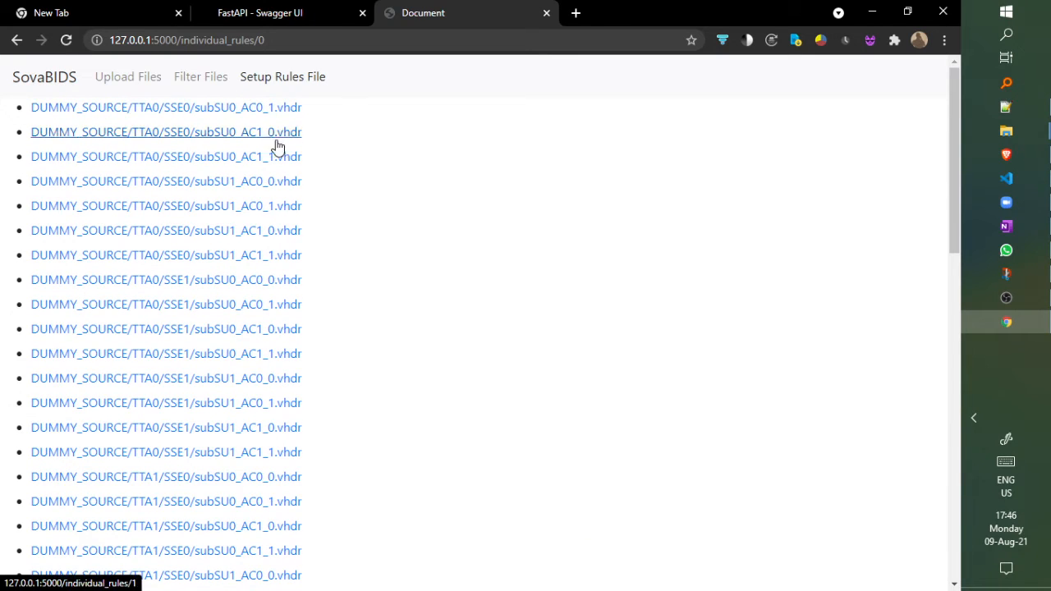
scroll(411, 215, down, 4)
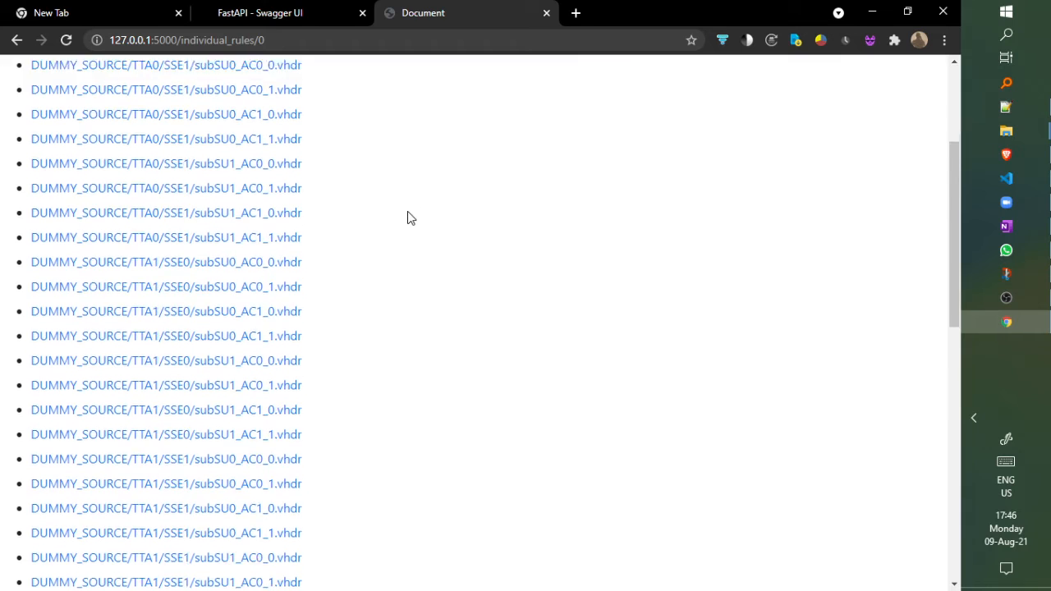
scroll(386, 227, down, 10)
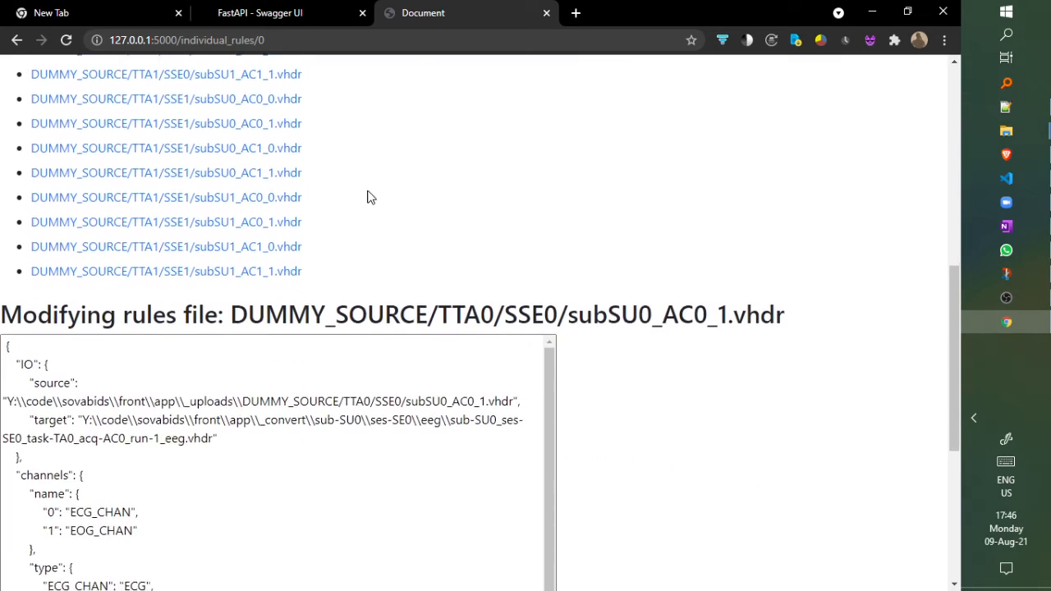
scroll(252, 319, down, 5)
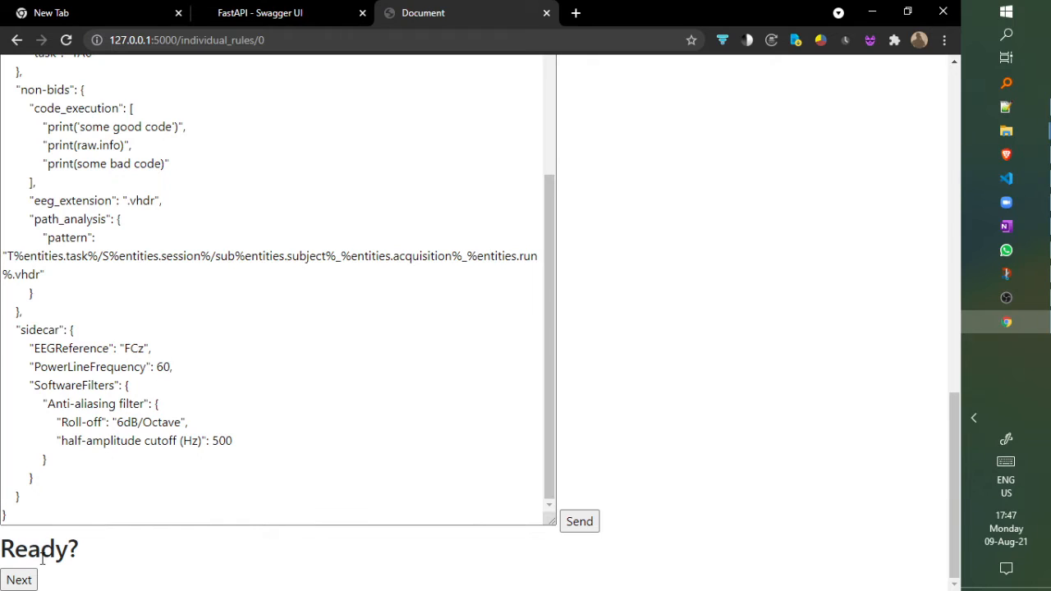
Proceed to the conversion page, convert all files, and check the progress in the Visual Studio Code terminal before returning to Chrome.
click(32, 580)
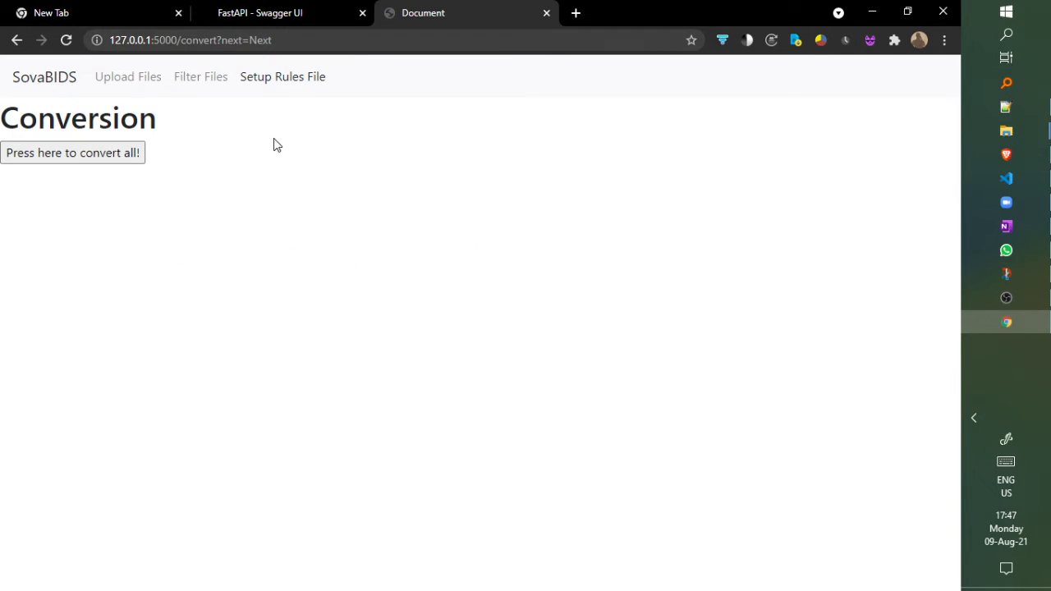
click(110, 157)
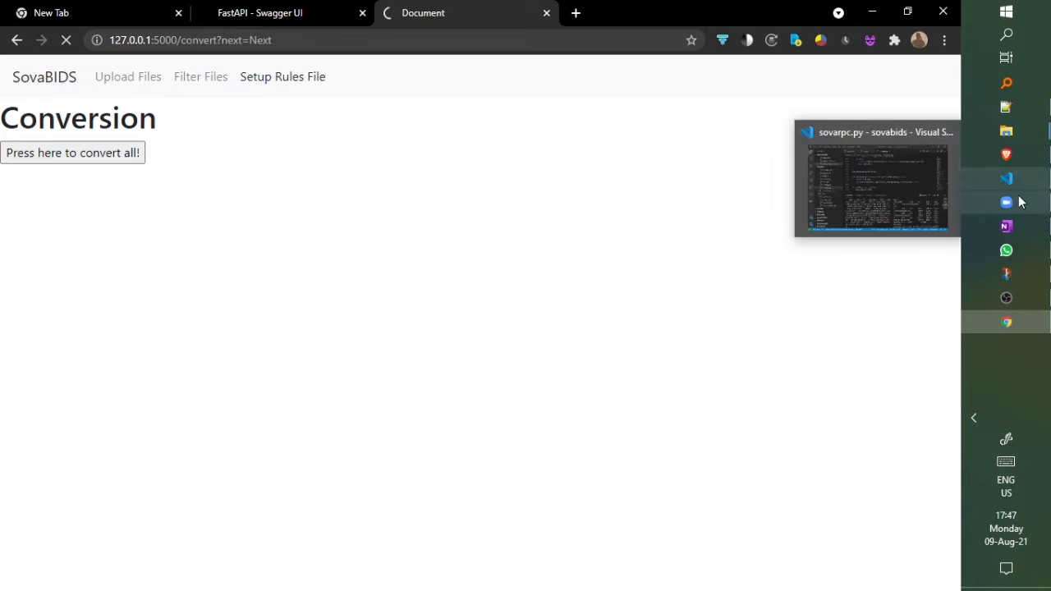
click(959, 198)
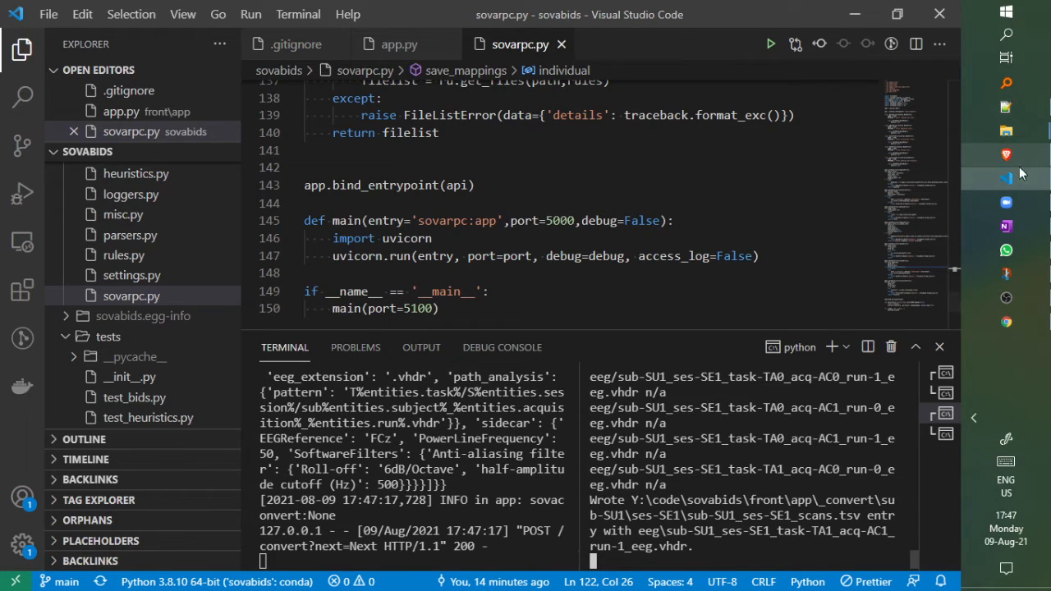
click(1007, 322)
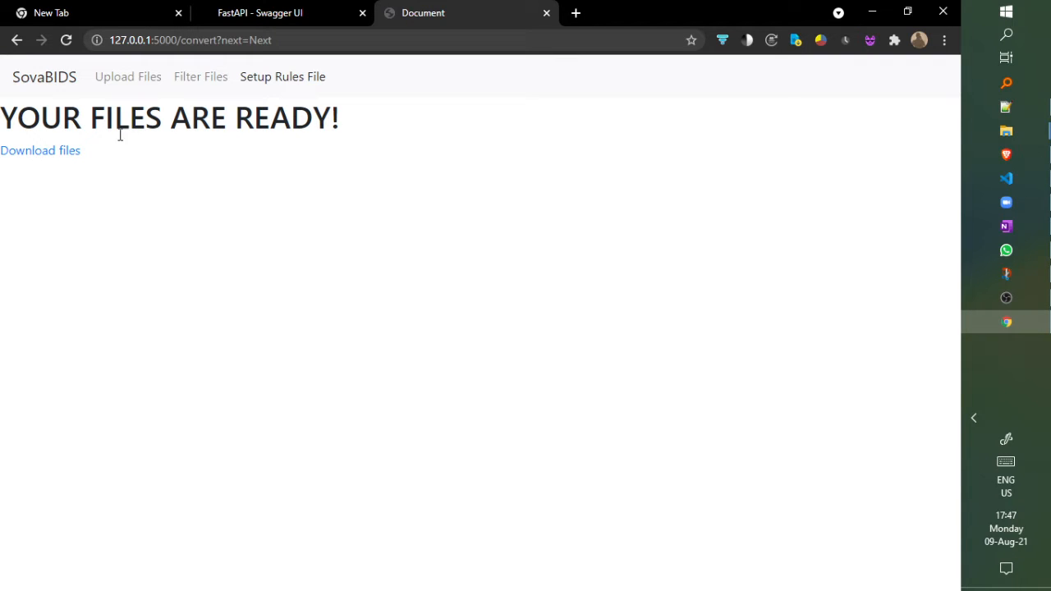
Download the converted files to the Desktop as download (4).zip and show the archive in its folder.
click(66, 155)
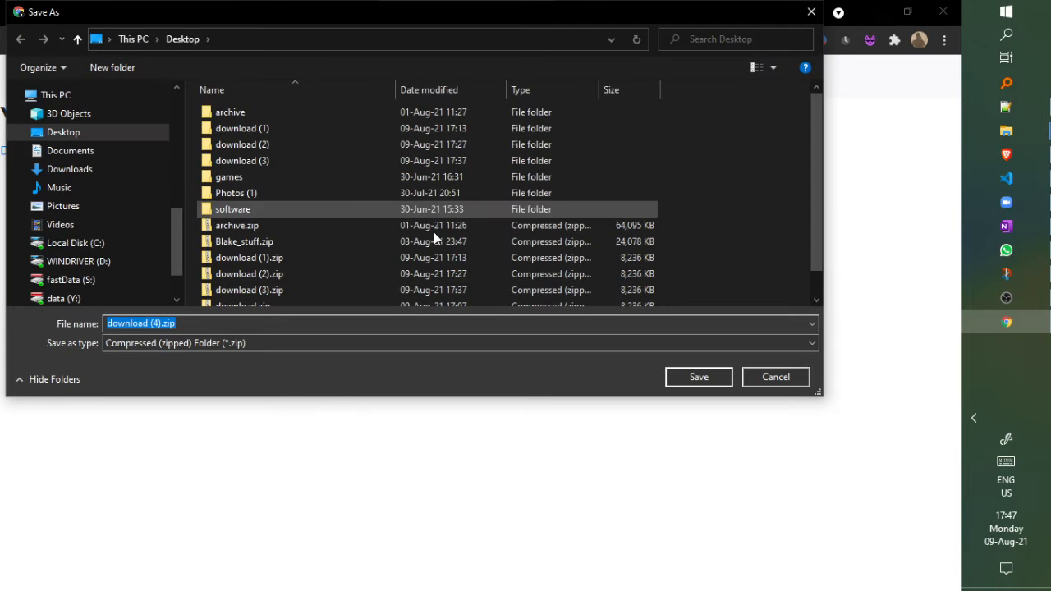
click(697, 376)
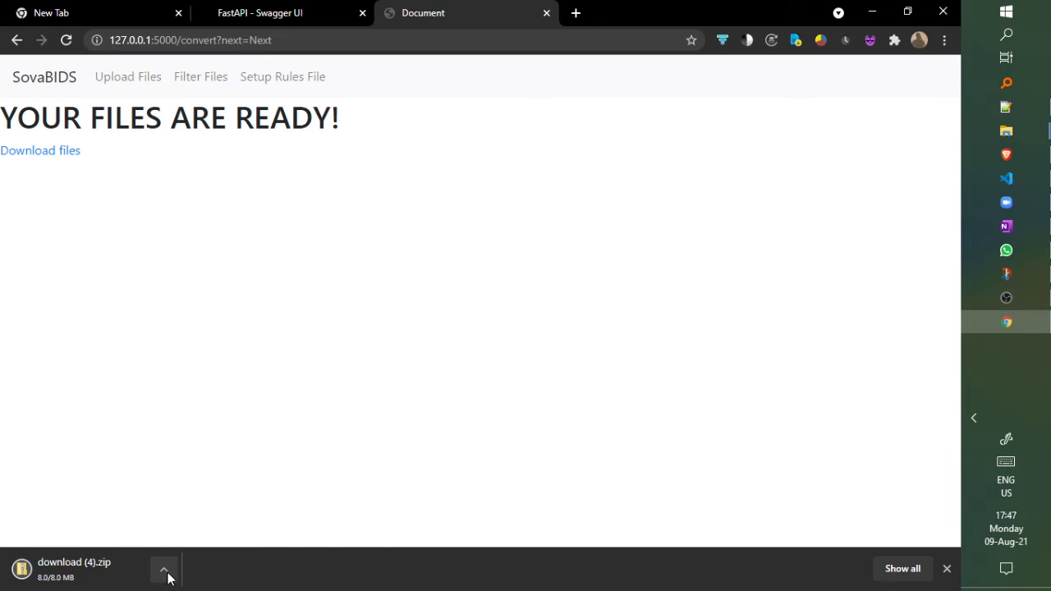
click(168, 578)
click(246, 518)
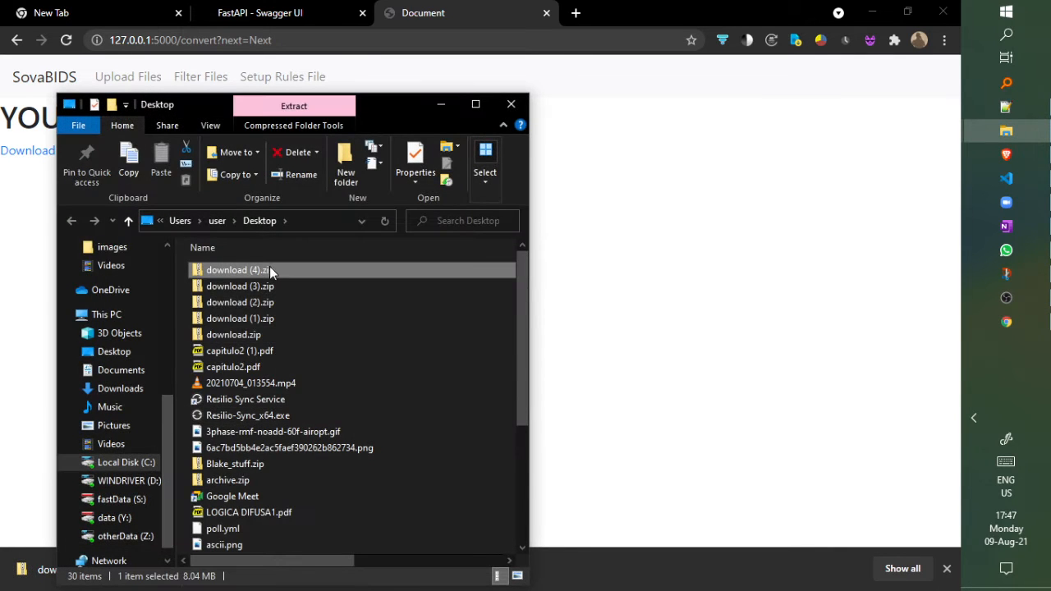
Extract download (4).zip with 7-Zip into its own folder on the Desktop and open that folder.
right_click(269, 272)
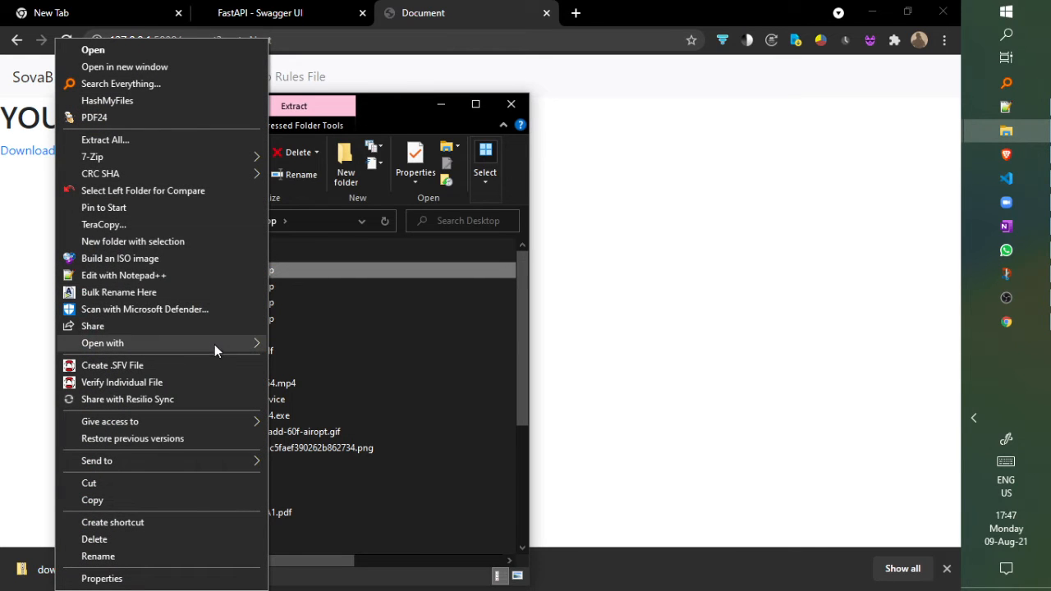
mouse_move(243, 156)
click(343, 227)
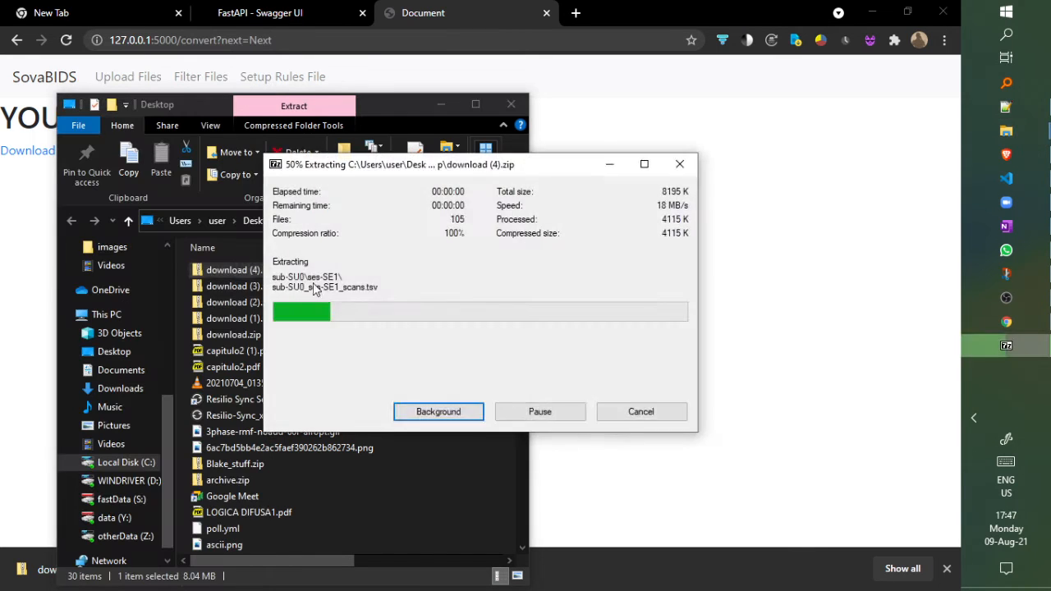
scroll(308, 345, down, 5)
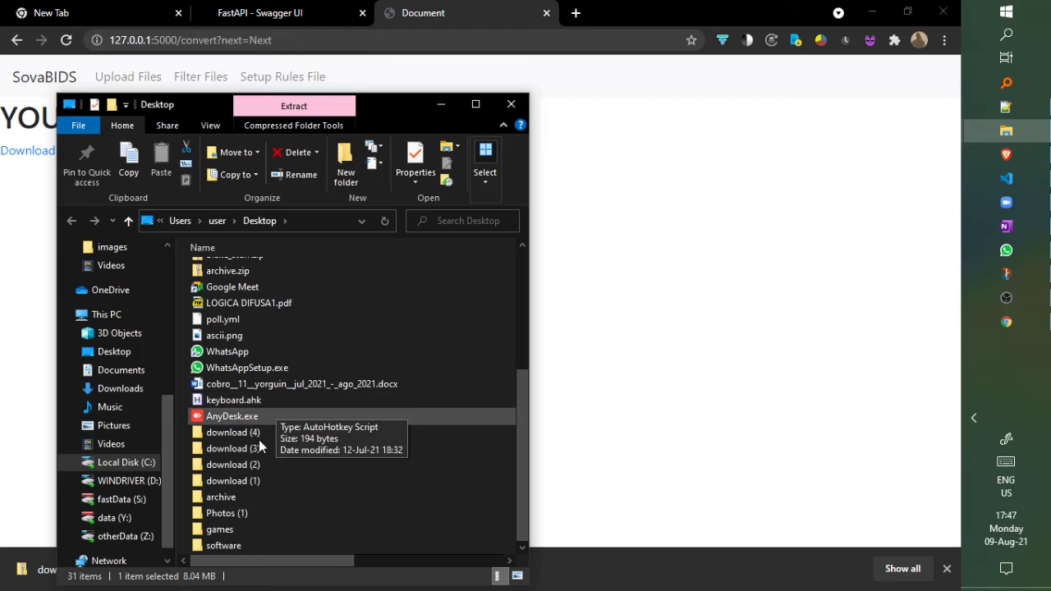
double_click(267, 433)
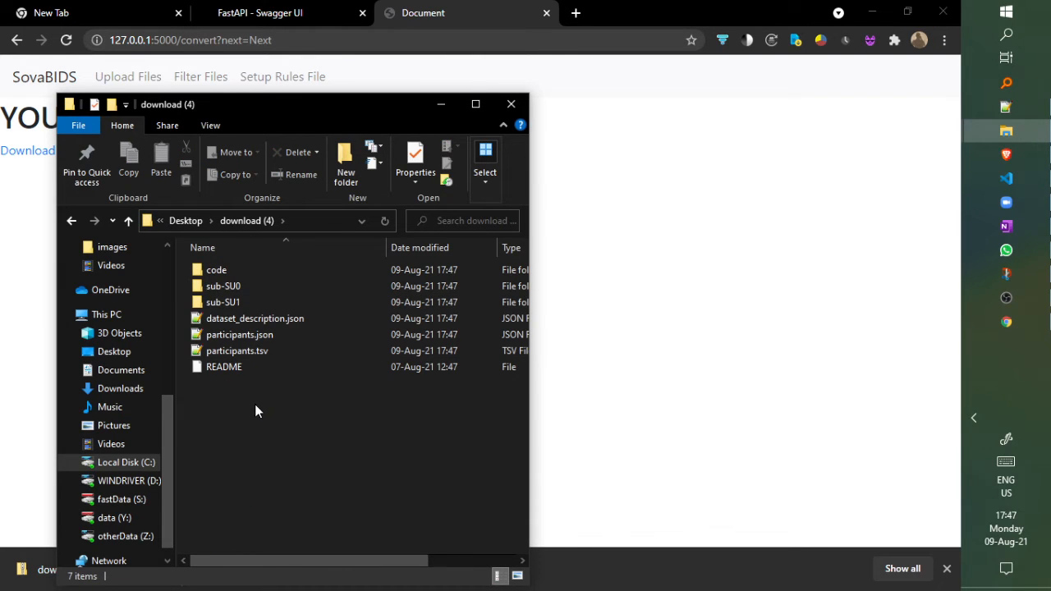
Open mappings.yml from the code/sovabids folder of the extracted dataset in Notepad++.
click(262, 271)
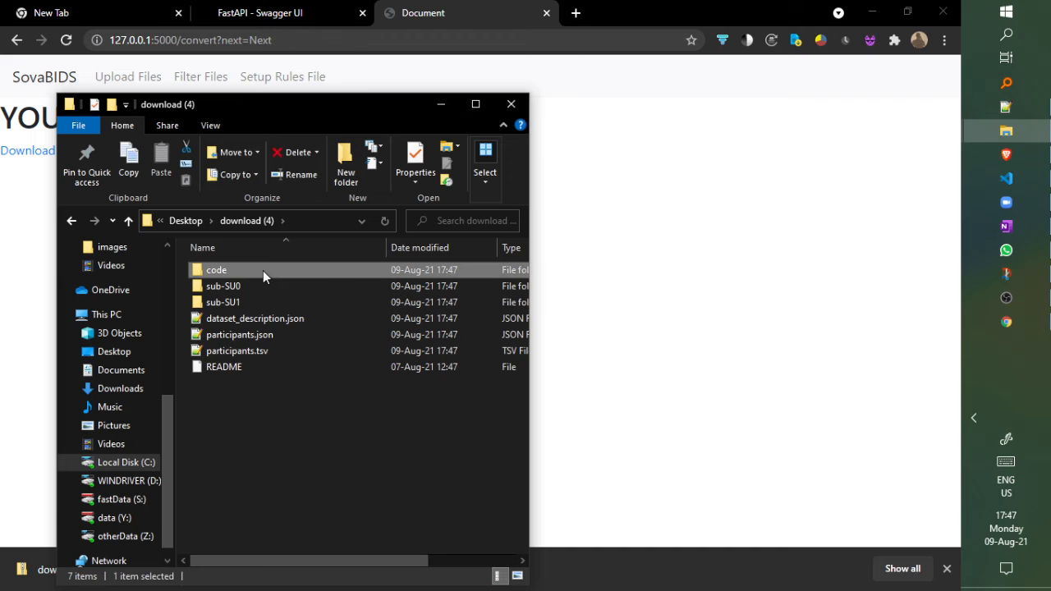
double_click(262, 270)
click(266, 271)
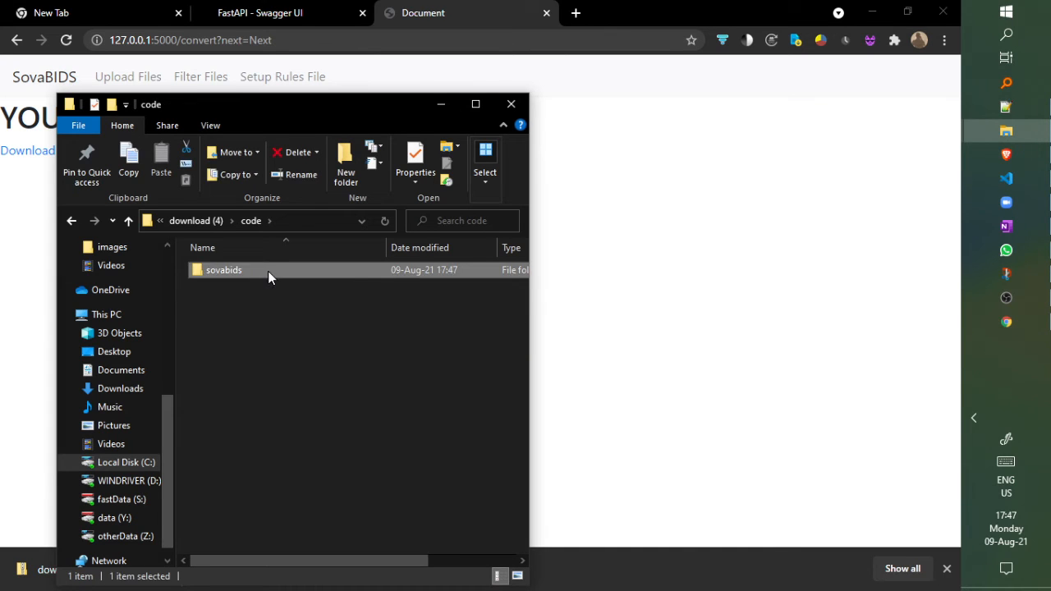
double_click(268, 271)
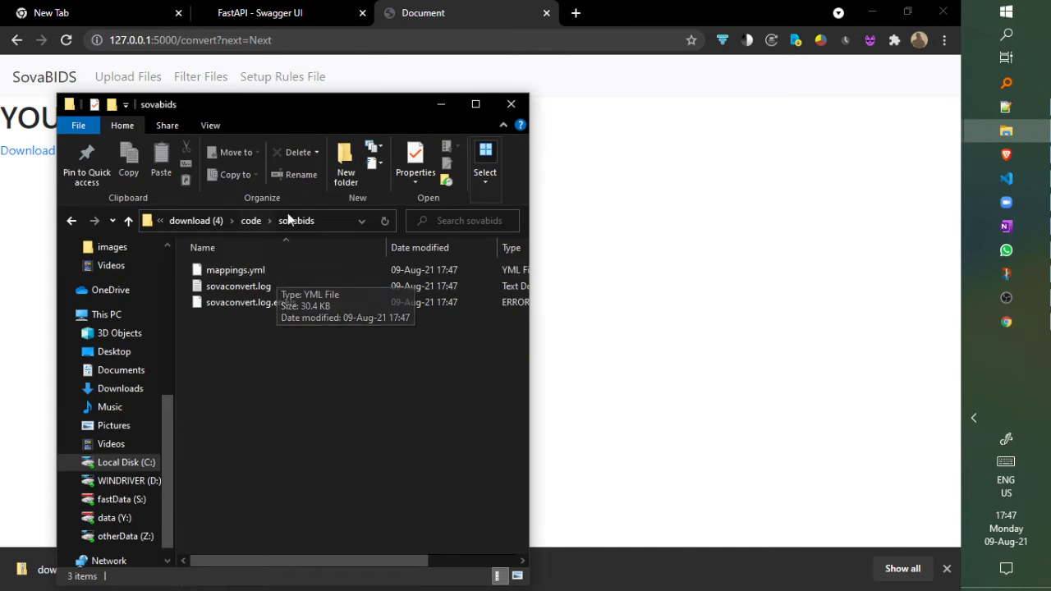
click(265, 269)
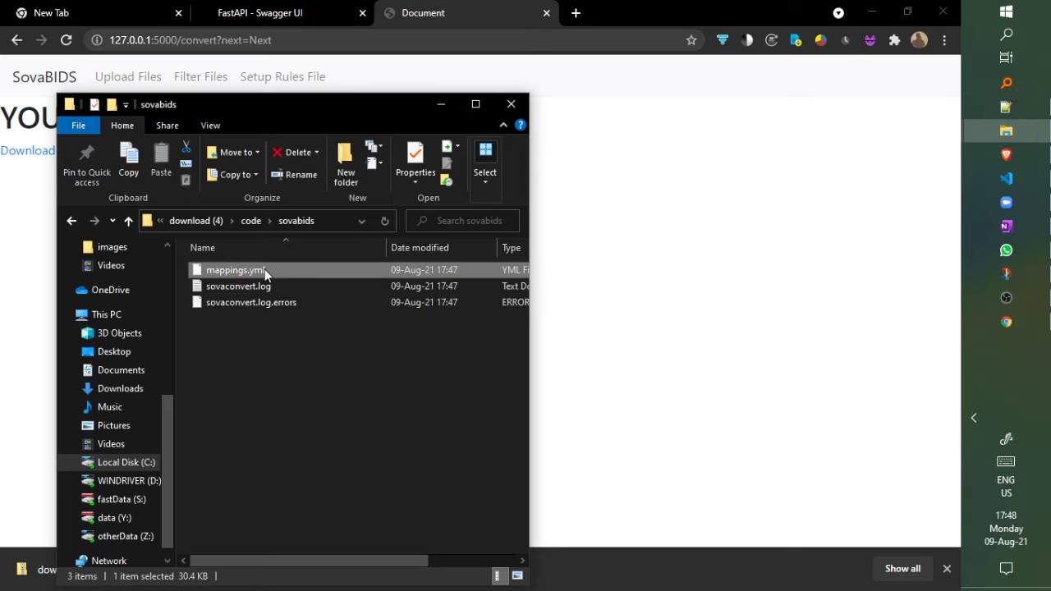
right_click(264, 270)
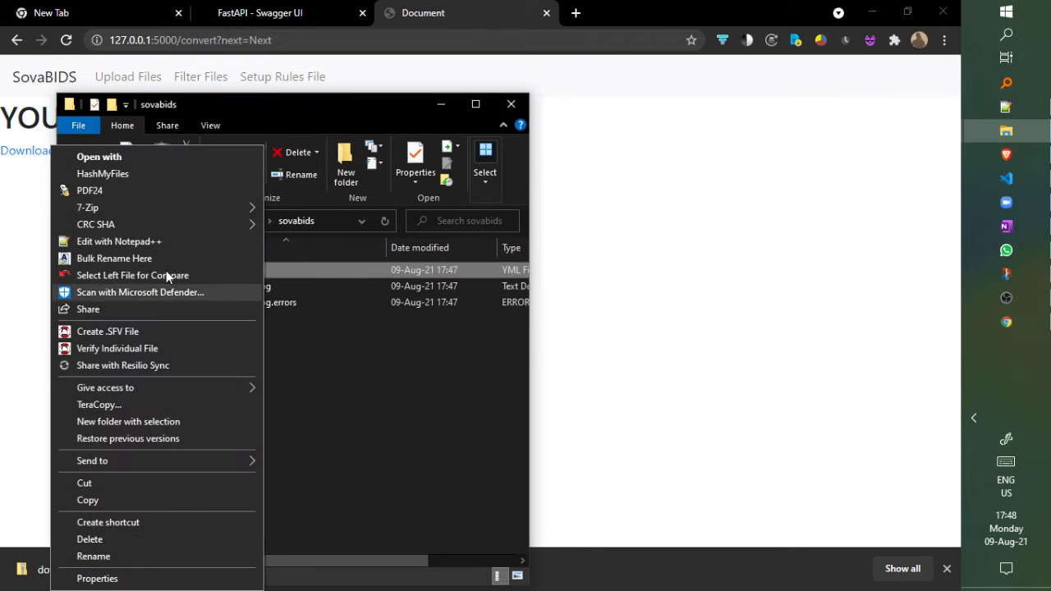
click(168, 241)
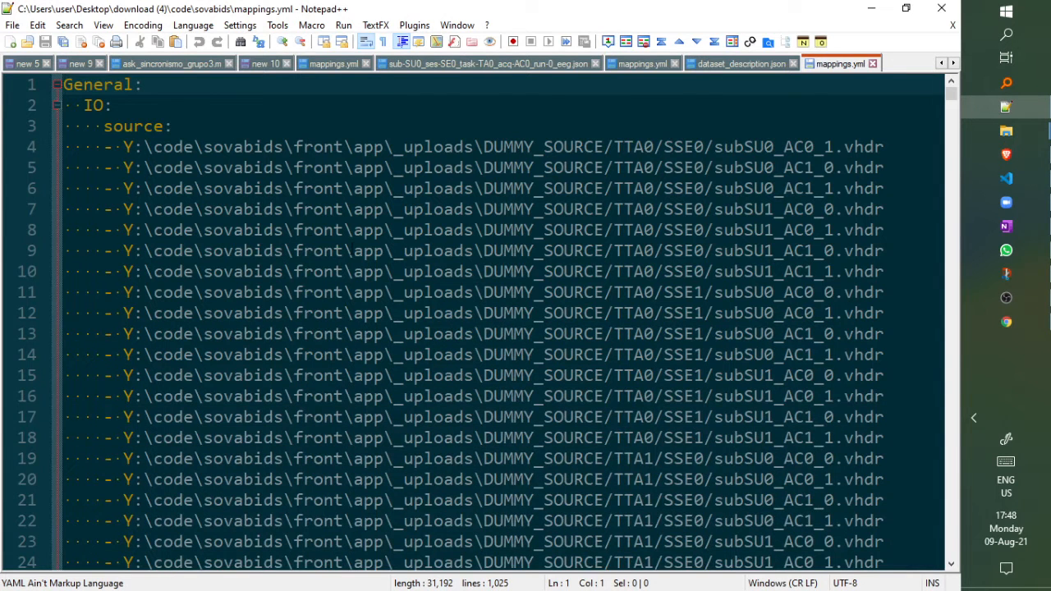
Examine the beginning of the mappings file and highlight the General key on its first line.
scroll(311, 239, down, 1)
scroll(310, 239, up, 1)
drag(134, 84, 57, 85)
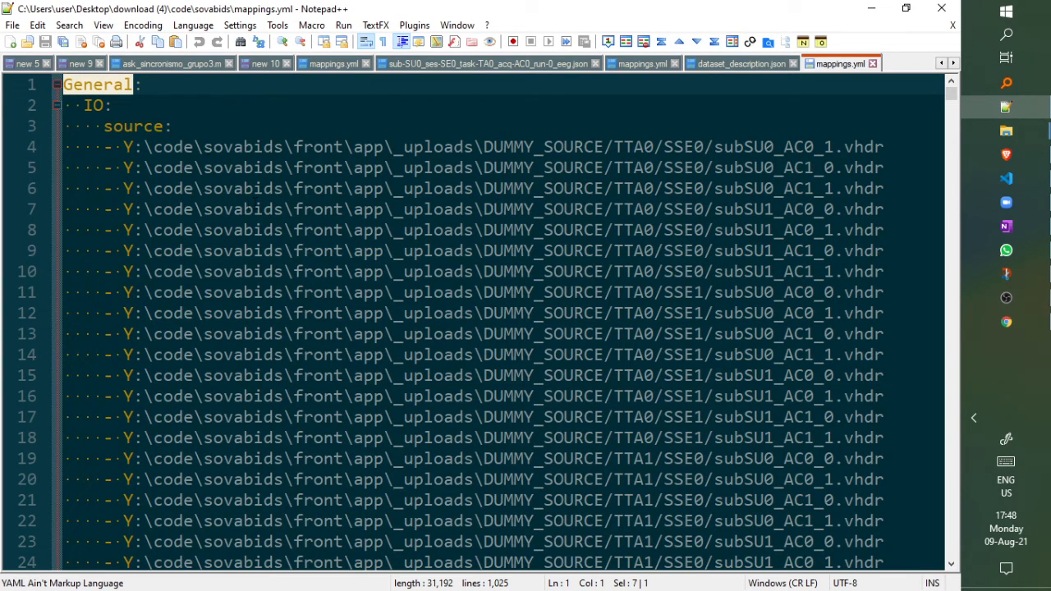
Examine the General section of mappings.yml, from its source file list to the sidecar settings, and highlight the Individual key that follows it.
scroll(473, 320, down, 4)
scroll(473, 320, up, 3)
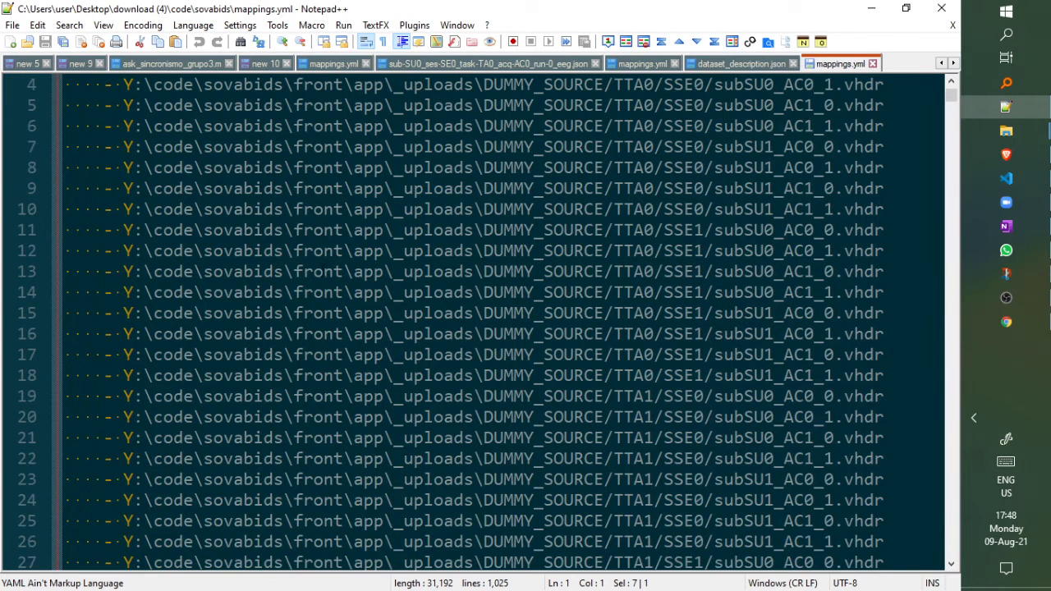
scroll(418, 281, up, 1)
scroll(418, 281, down, 6)
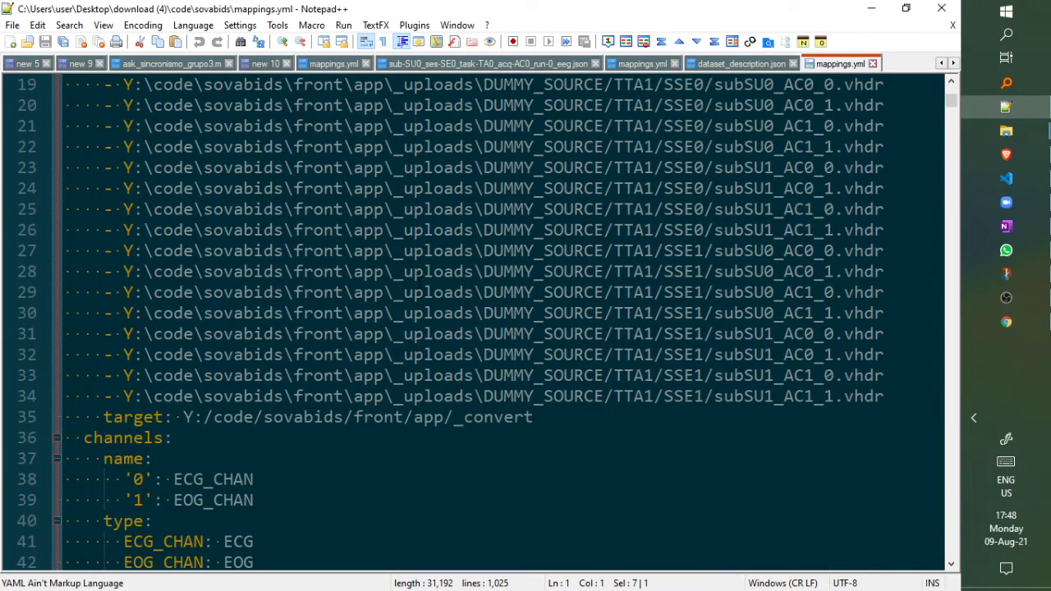
scroll(418, 281, up, 6)
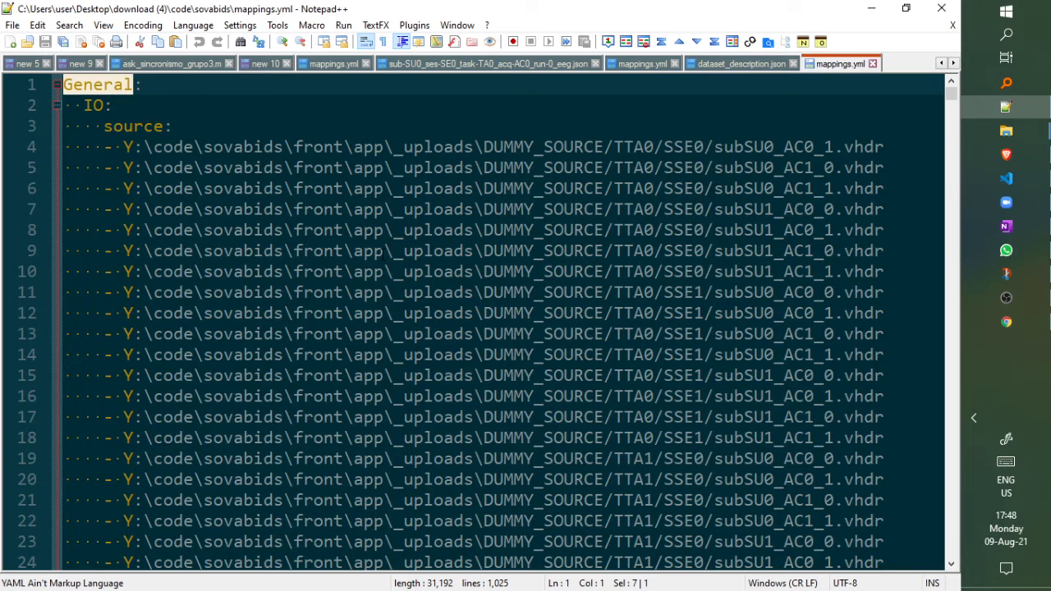
scroll(383, 254, down, 10)
scroll(247, 204, down, 2)
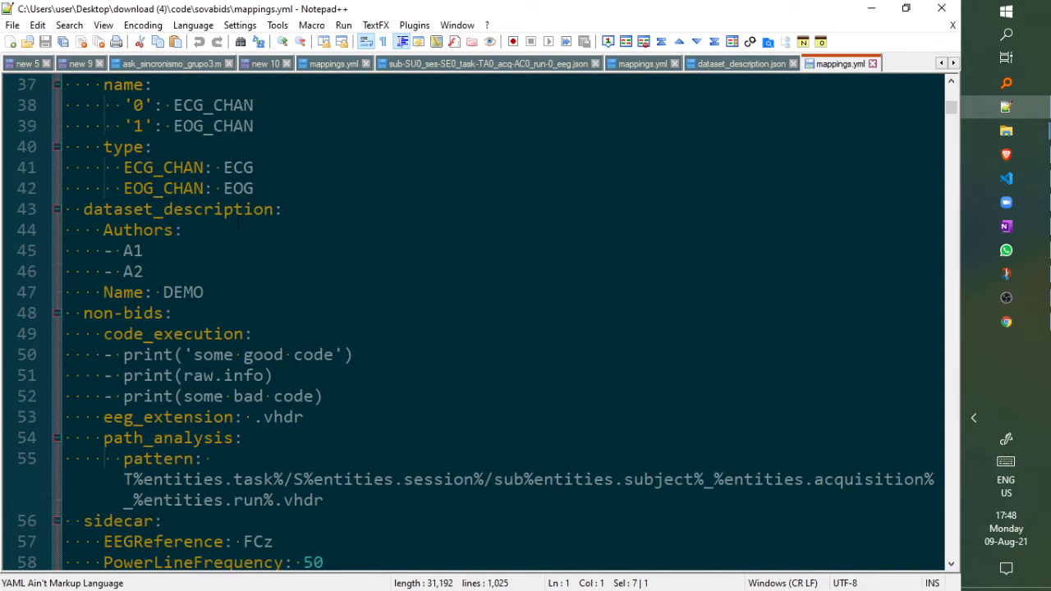
scroll(240, 307, down, 3)
scroll(249, 247, down, 4)
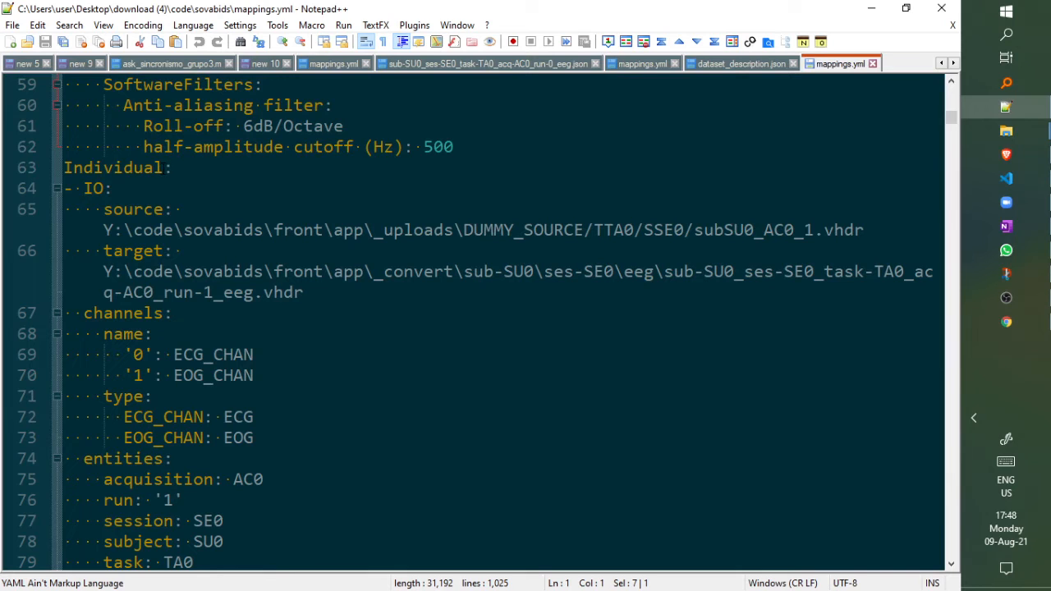
drag(166, 168, 64, 168)
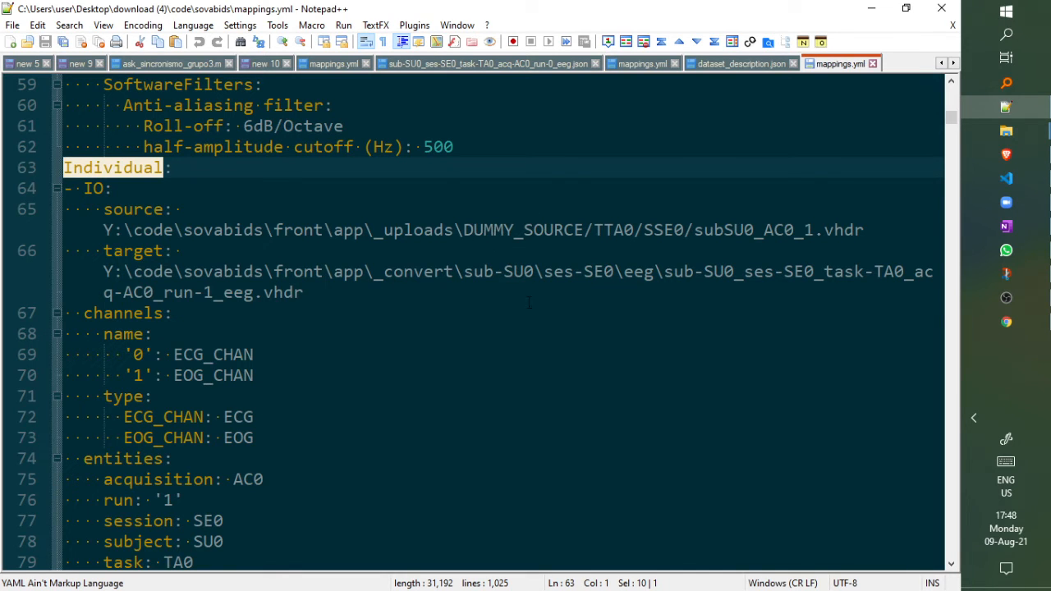
Highlight the PowerLineFrequency value in the first individual mapping and compare that mapping with the General section above it.
scroll(529, 303, down, 5)
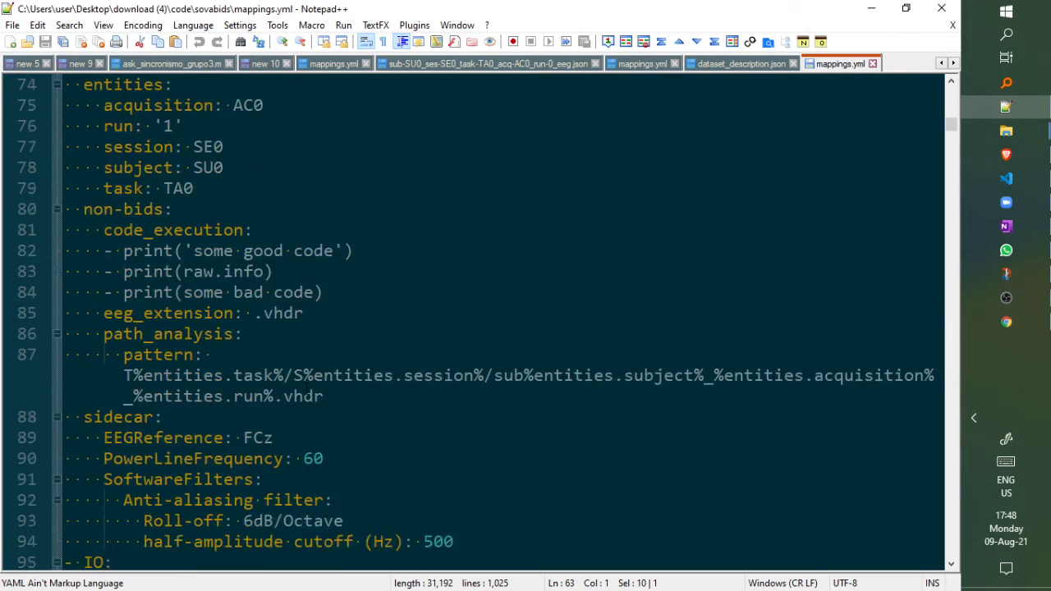
scroll(306, 374, down, 3)
double_click(310, 271)
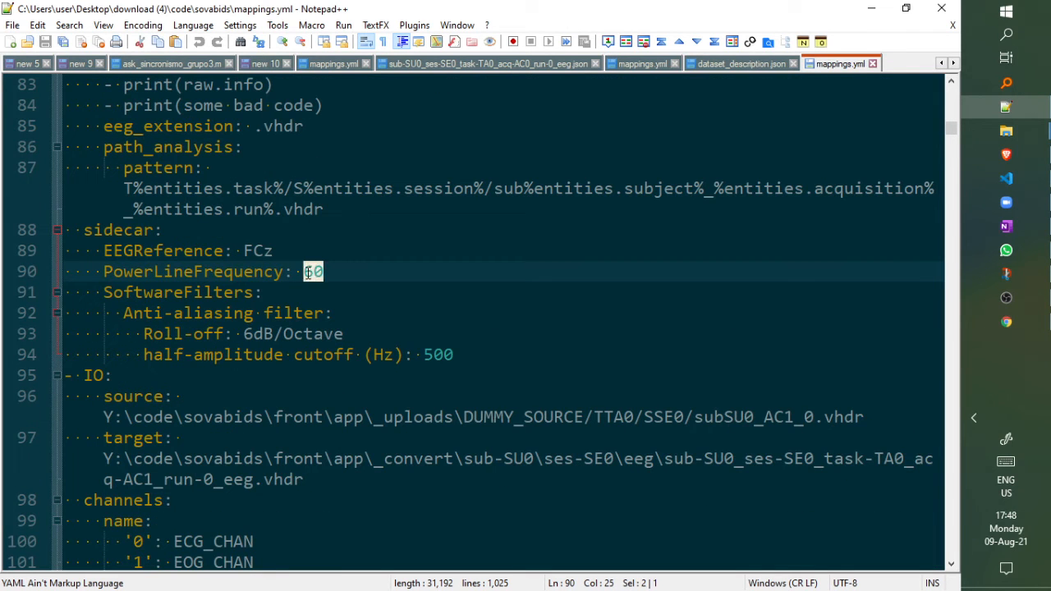
scroll(336, 296, up, 6)
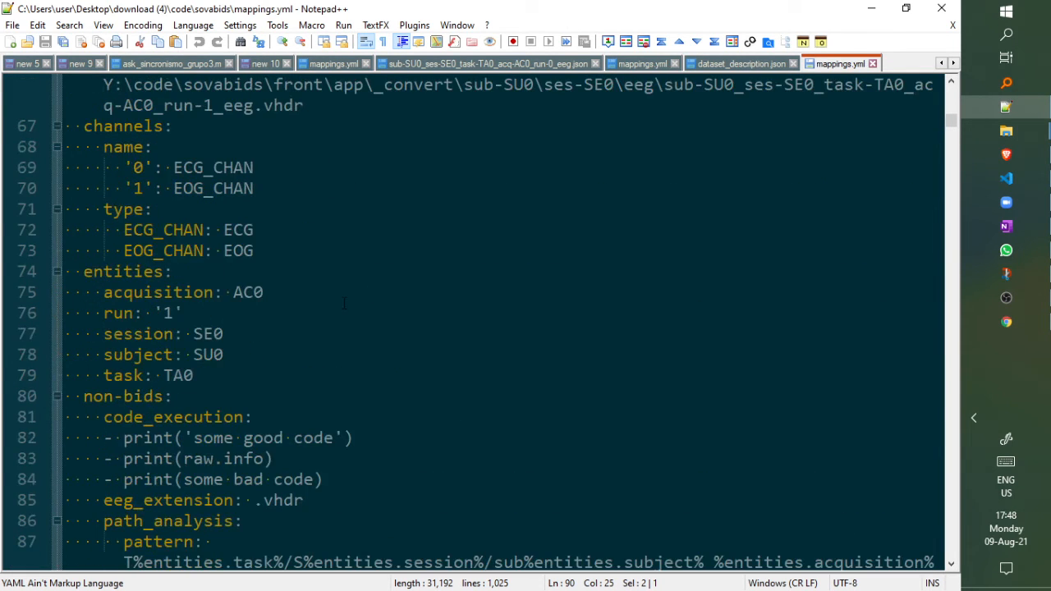
scroll(344, 304, up, 12)
scroll(344, 304, down, 18)
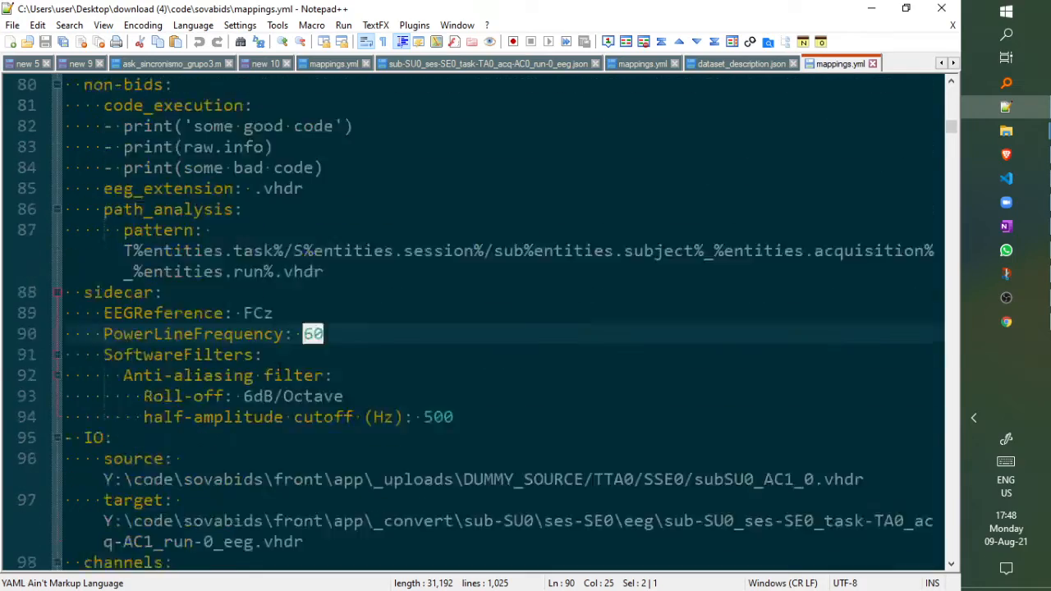
Highlight the PowerLineFrequency value in the individual mapping of subSU0_AC1_0.vhdr and look over the mappings after it.
scroll(472, 320, down, 13)
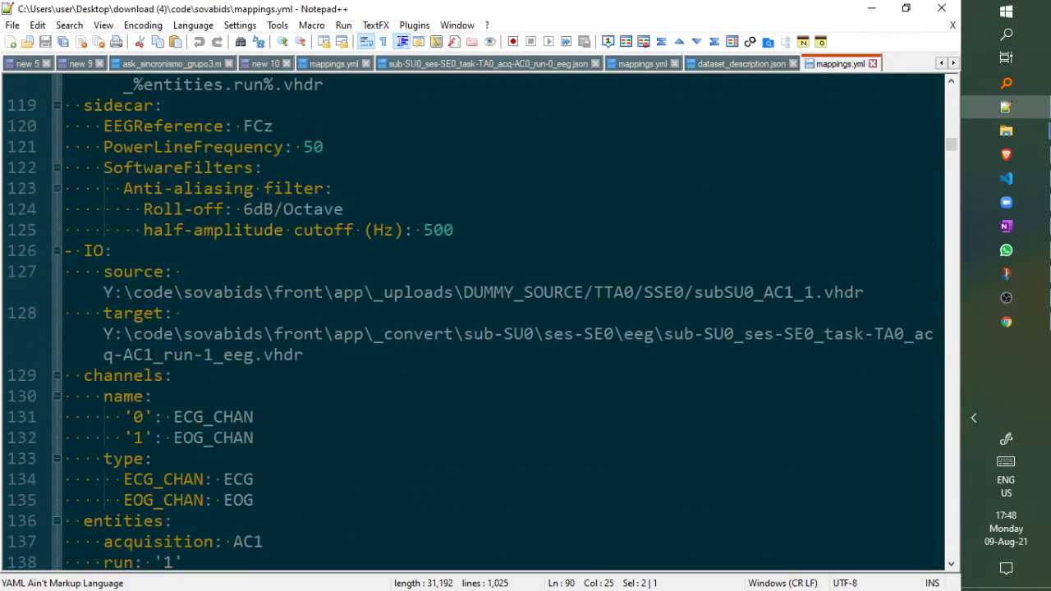
scroll(473, 321, down, 3)
scroll(473, 320, up, 7)
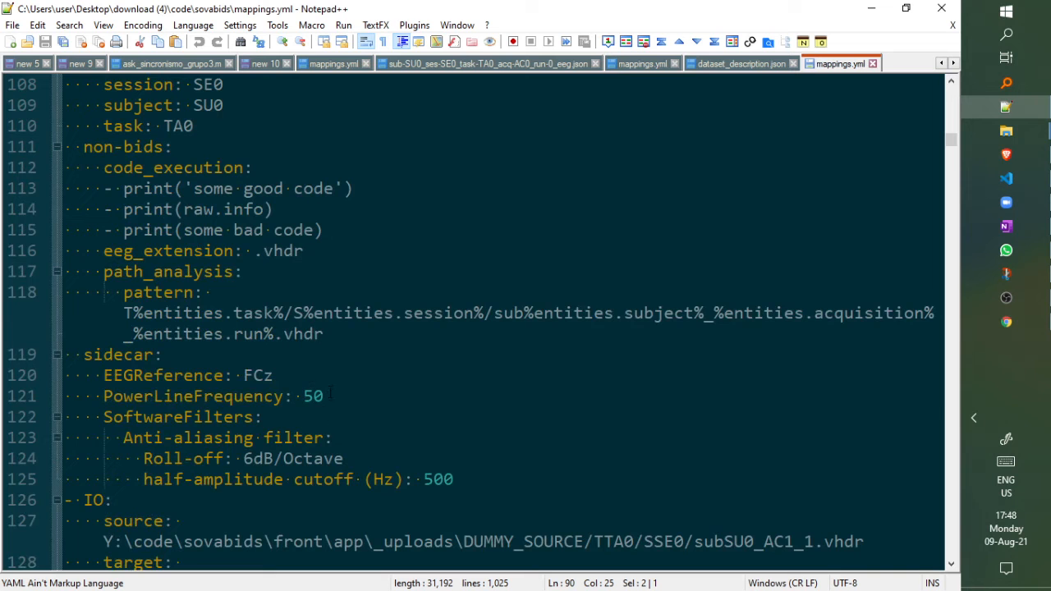
drag(331, 395, 304, 396)
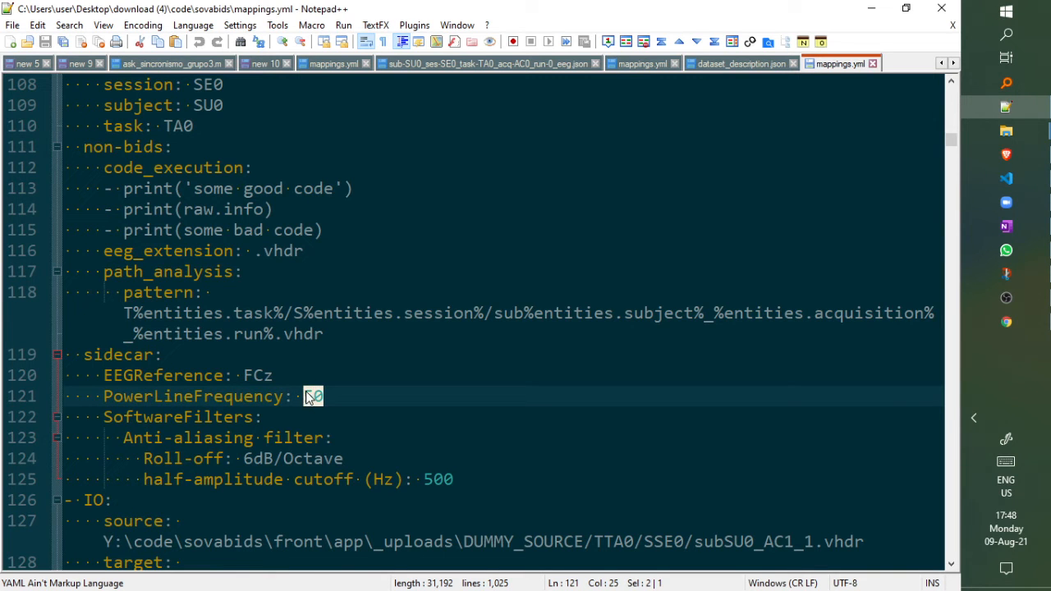
scroll(330, 301, down, 11)
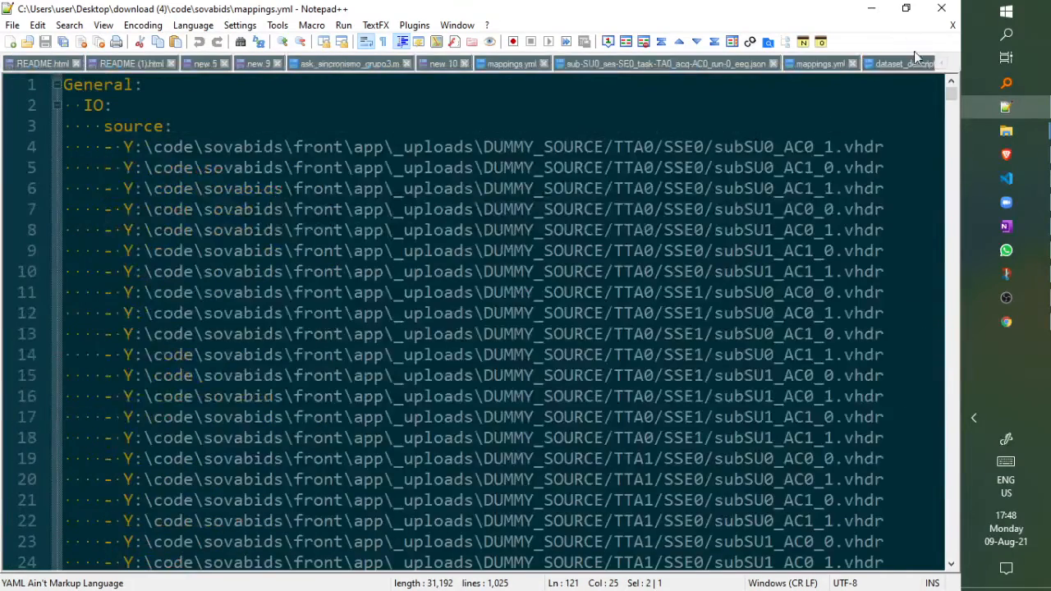
Minimize the mappings file and open sovaconvert.log from the code/sovabids folder in Notepad++.
click(872, 8)
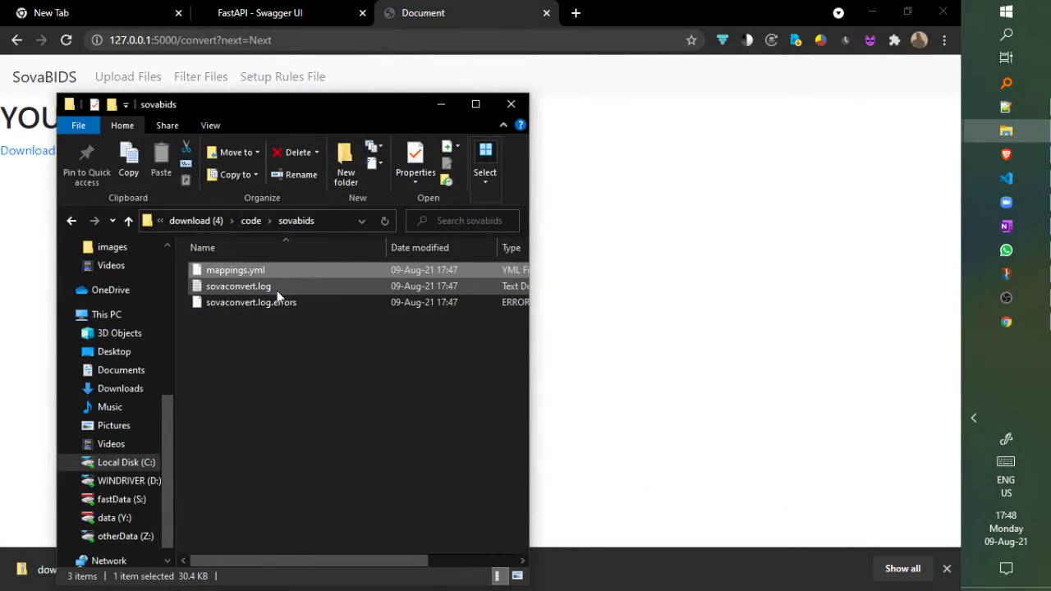
click(255, 223)
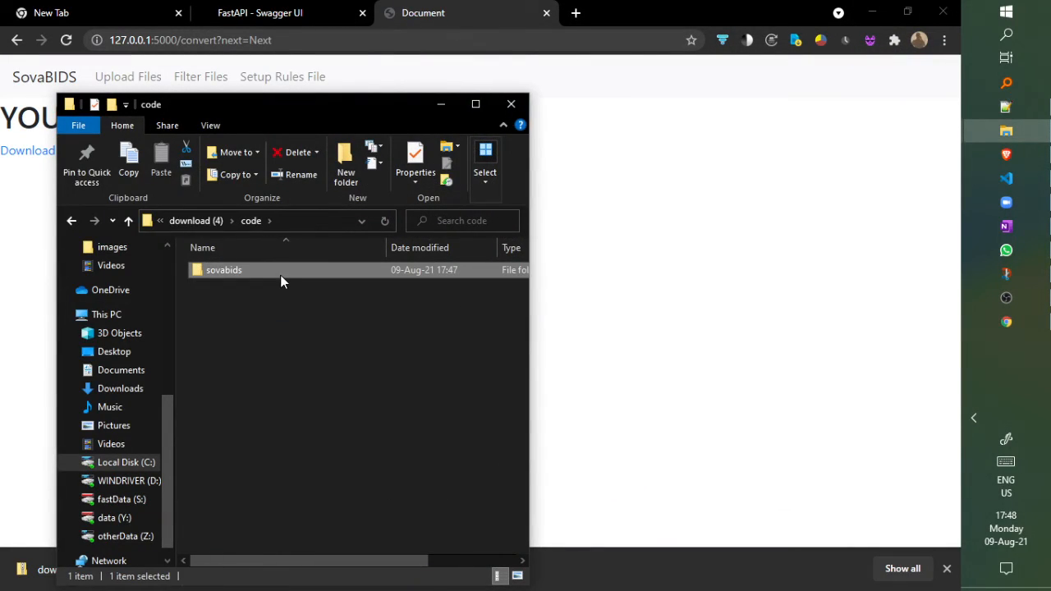
double_click(281, 272)
click(271, 288)
right_click(270, 287)
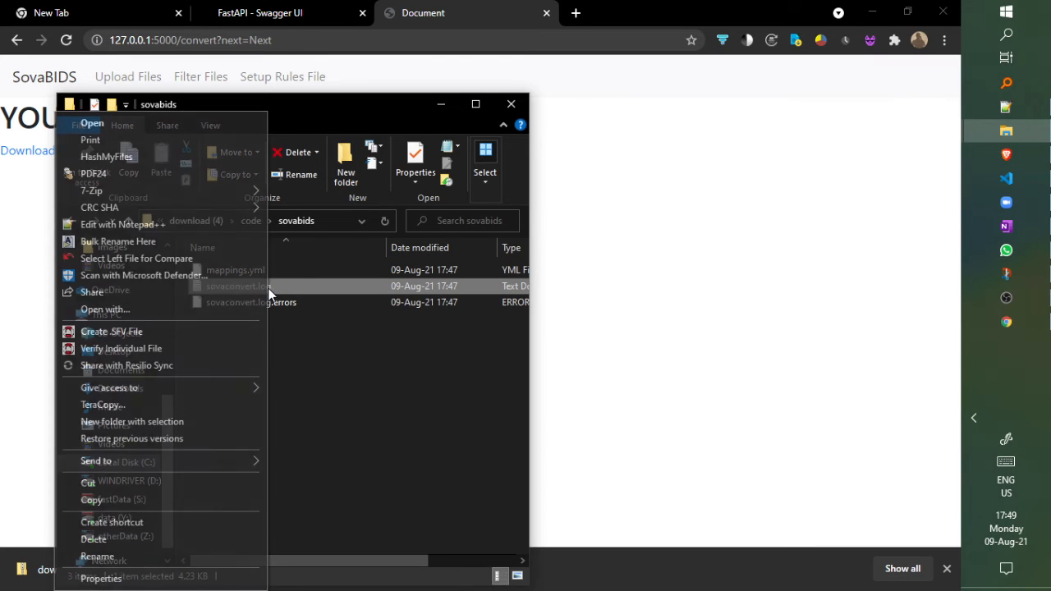
click(183, 224)
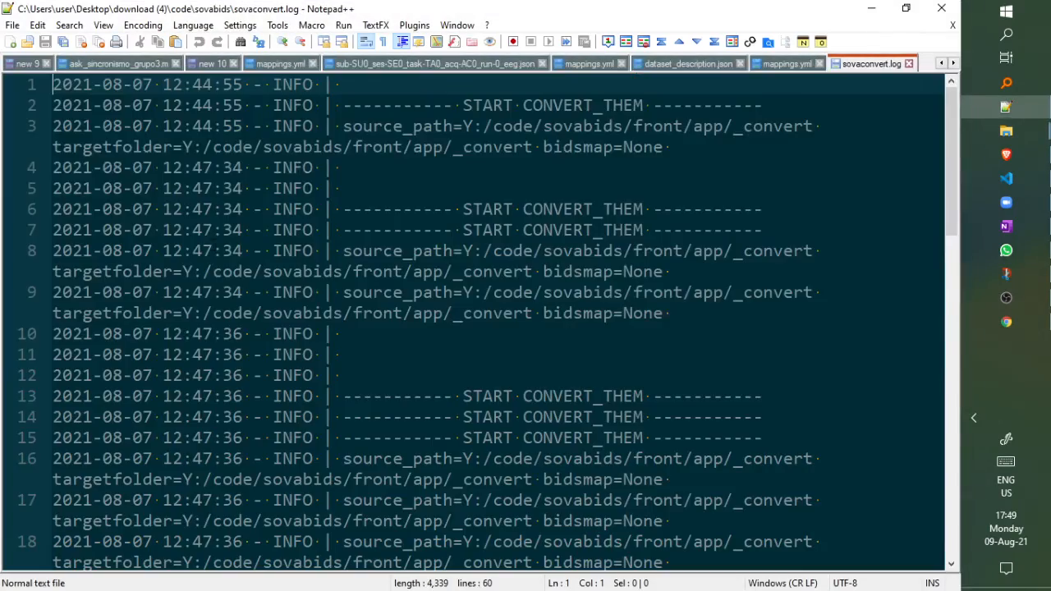
Look through the whole sovaconvert.log file from start to end and back, and minimize Notepad++.
scroll(474, 322, down, 17)
scroll(473, 322, up, 17)
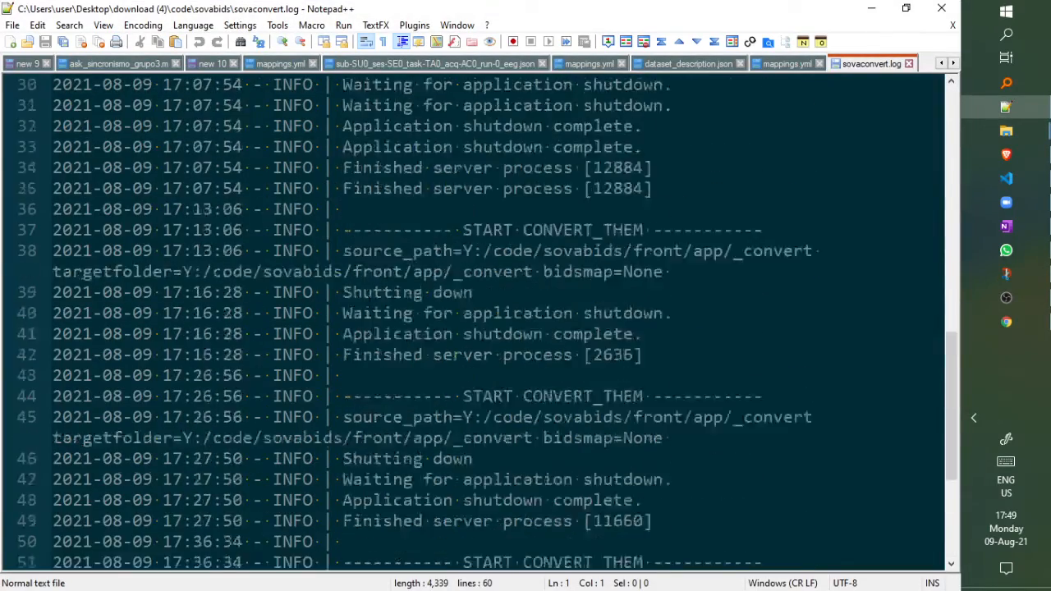
scroll(802, 57, up, 1)
scroll(915, 65, up, 1)
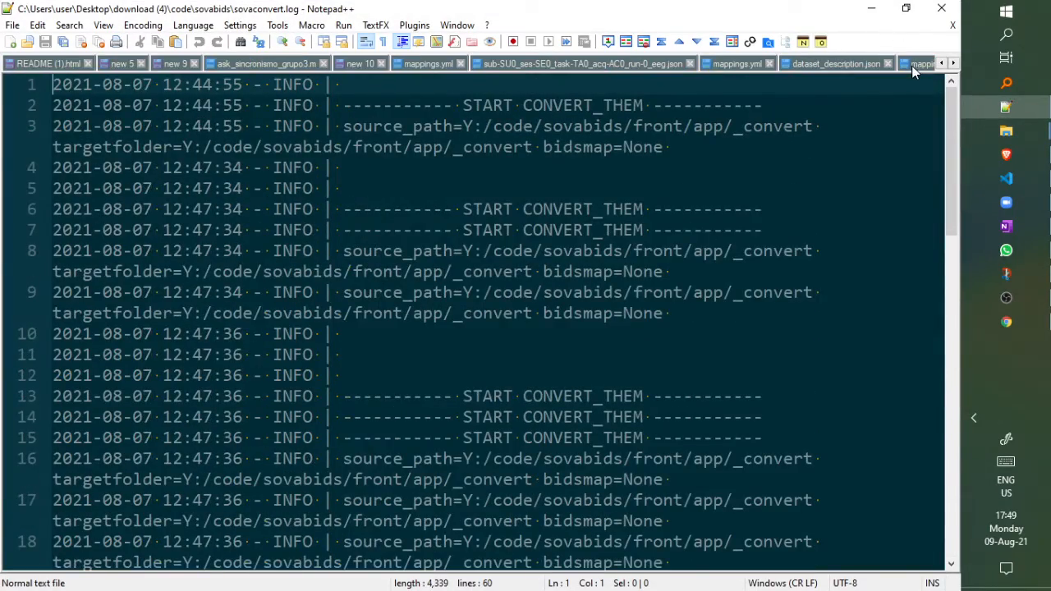
click(868, 14)
Return to the download (4) folder and open the eeg folder of subject sub-SU0, session ses-SE0.
click(251, 224)
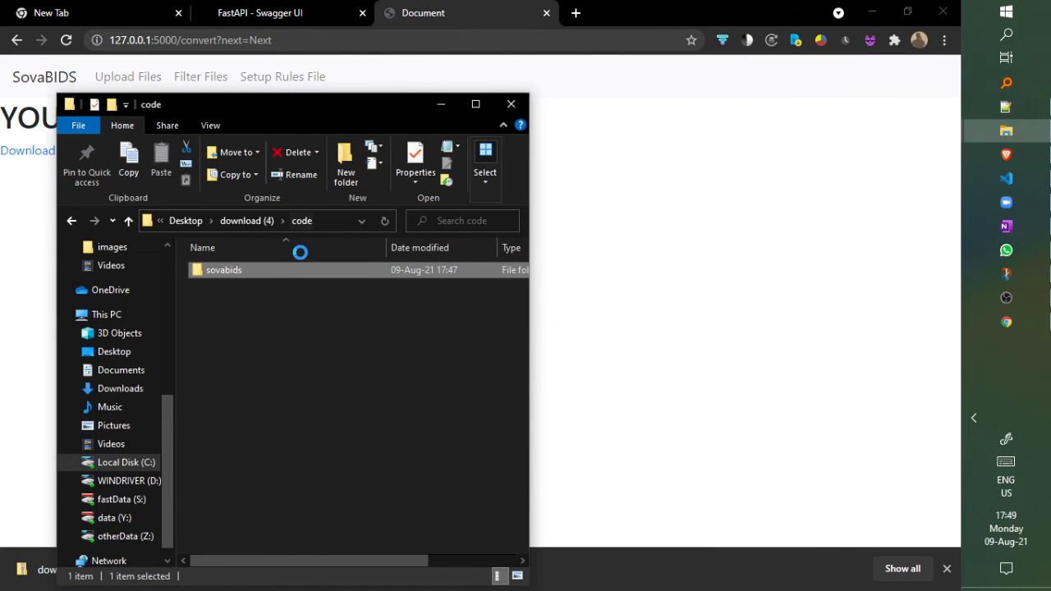
double_click(295, 272)
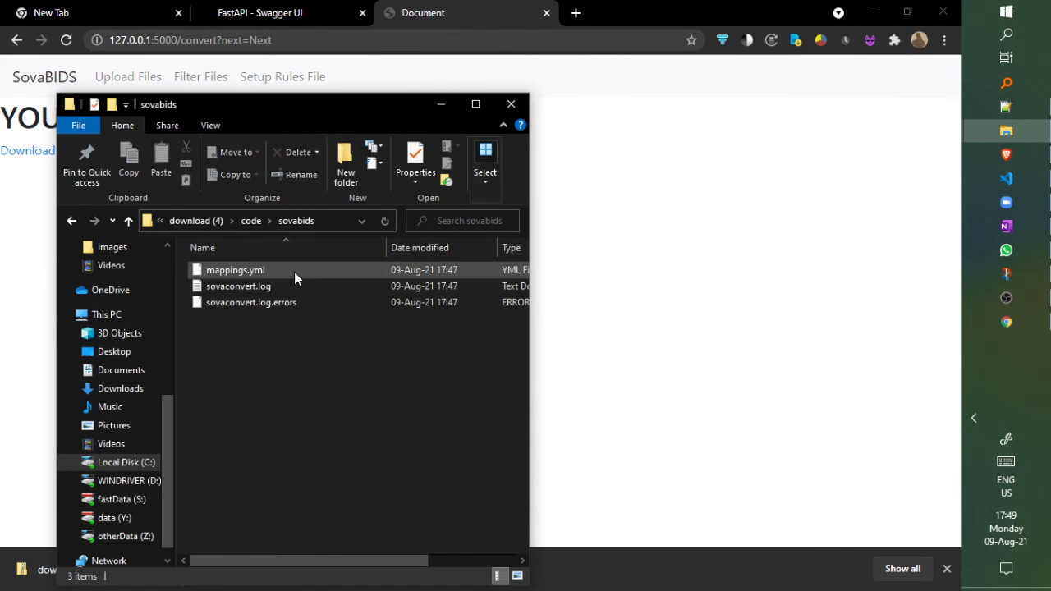
click(252, 220)
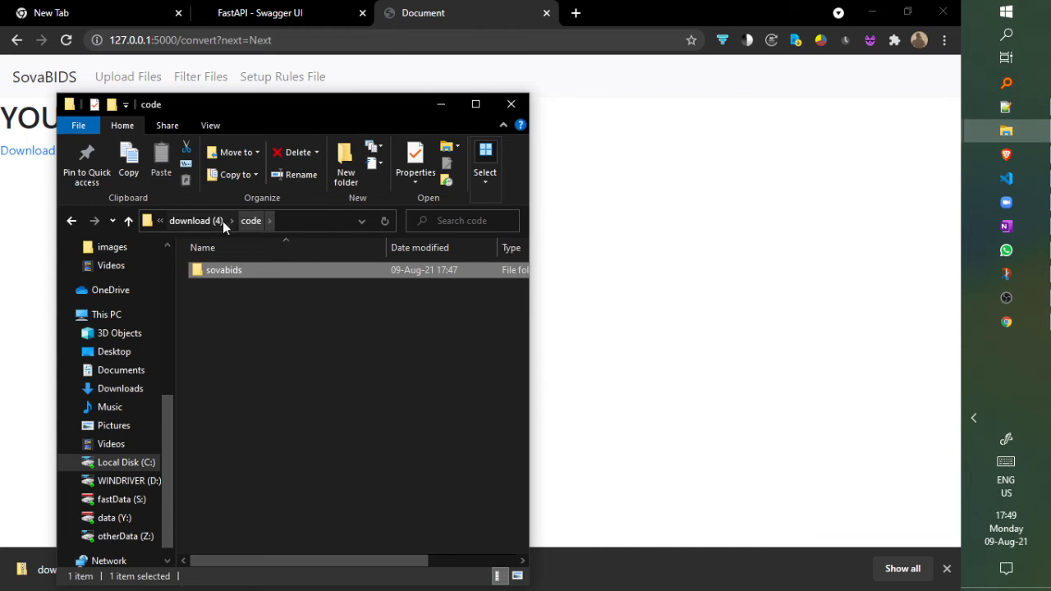
click(213, 222)
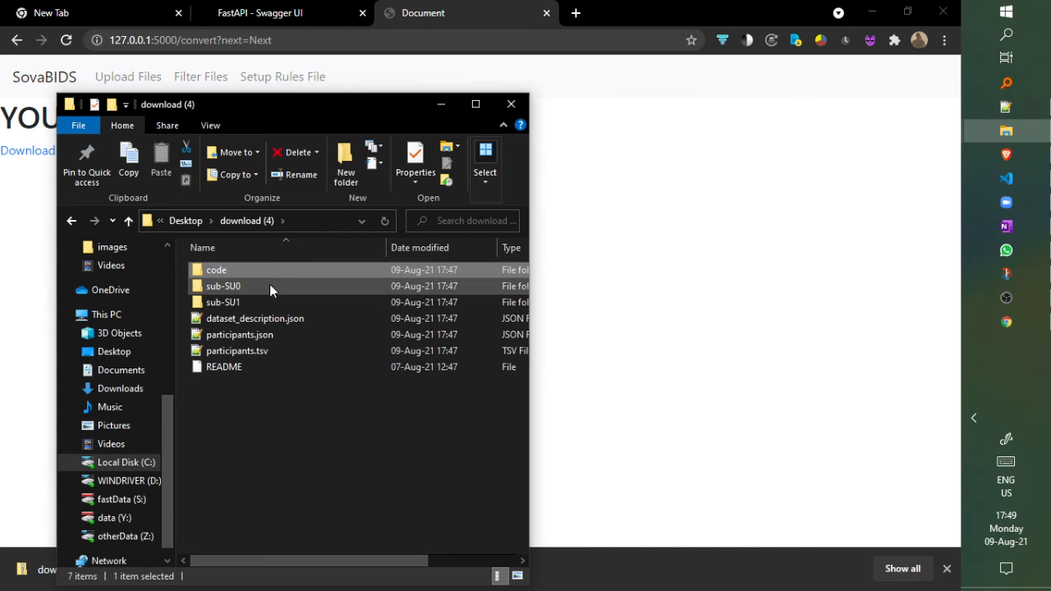
double_click(254, 284)
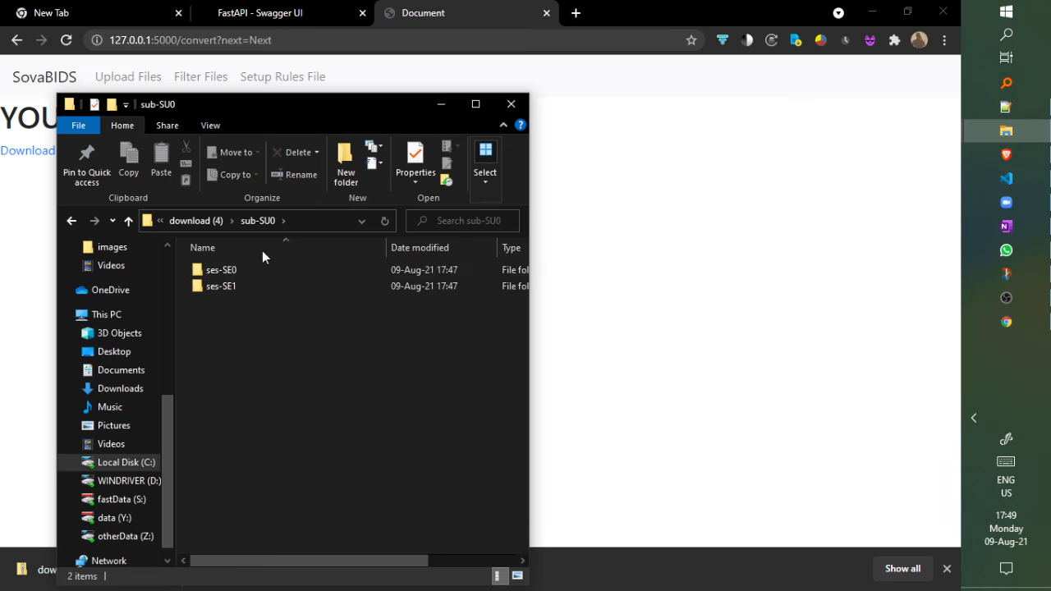
double_click(262, 270)
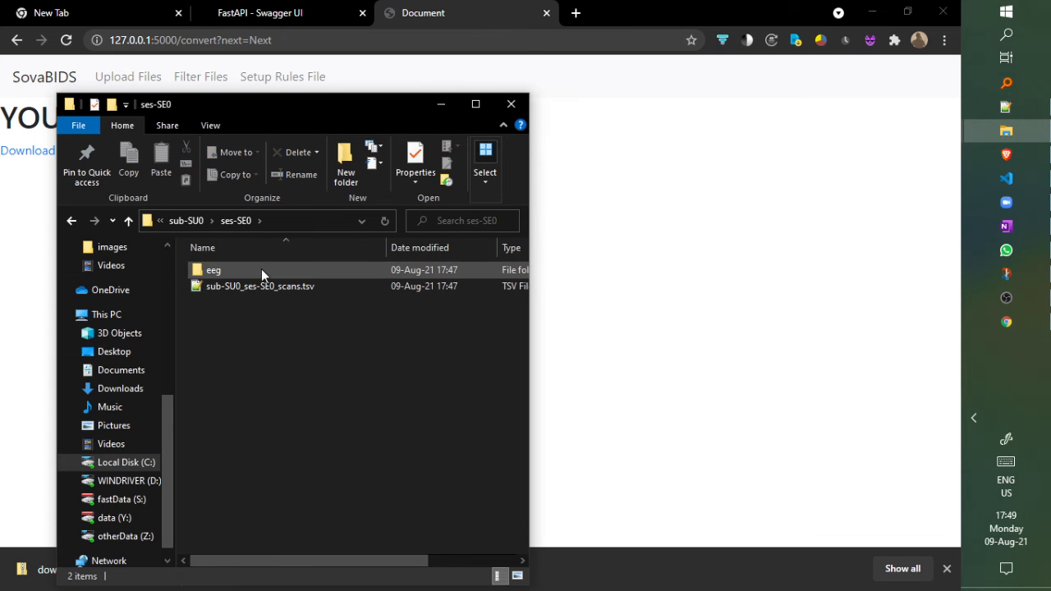
double_click(259, 269)
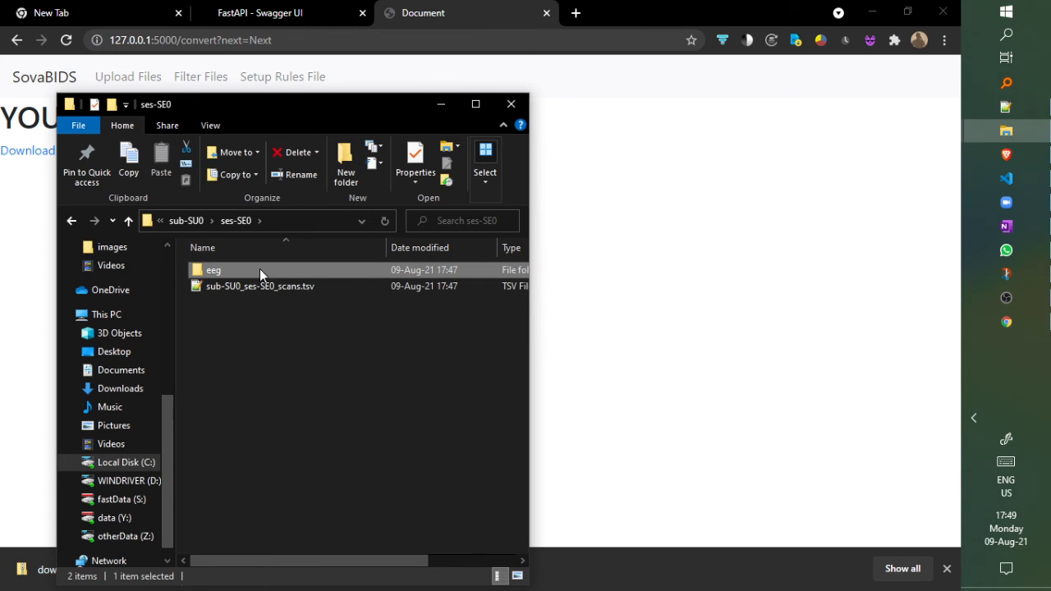
Widen the Name column to show the full file names and examine the converted files in the eeg folder.
scroll(319, 373, down, 2)
drag(388, 246, 496, 246)
scroll(346, 359, down, 6)
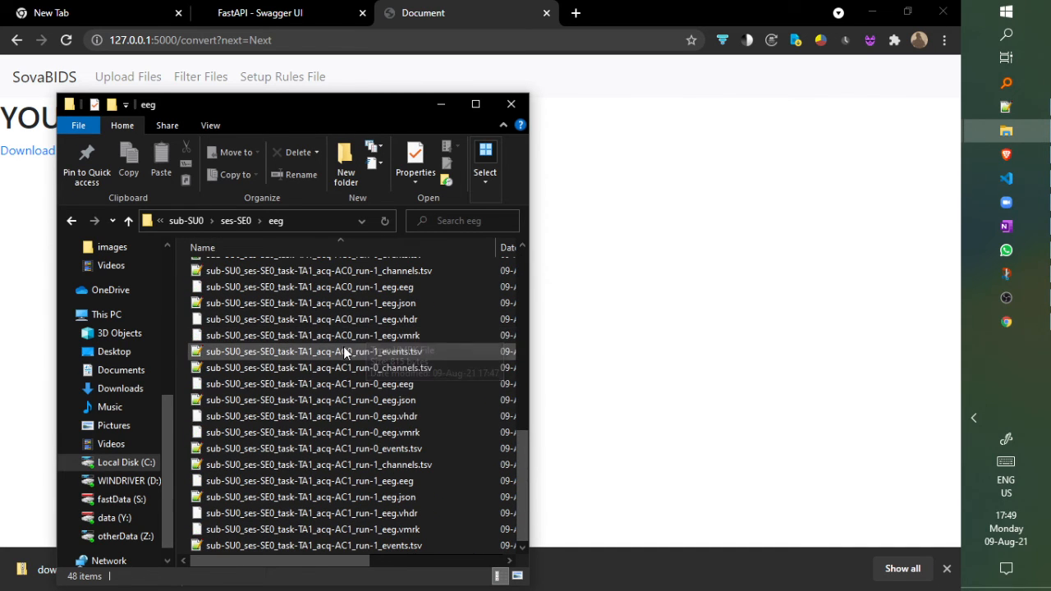
scroll(346, 359, up, 1)
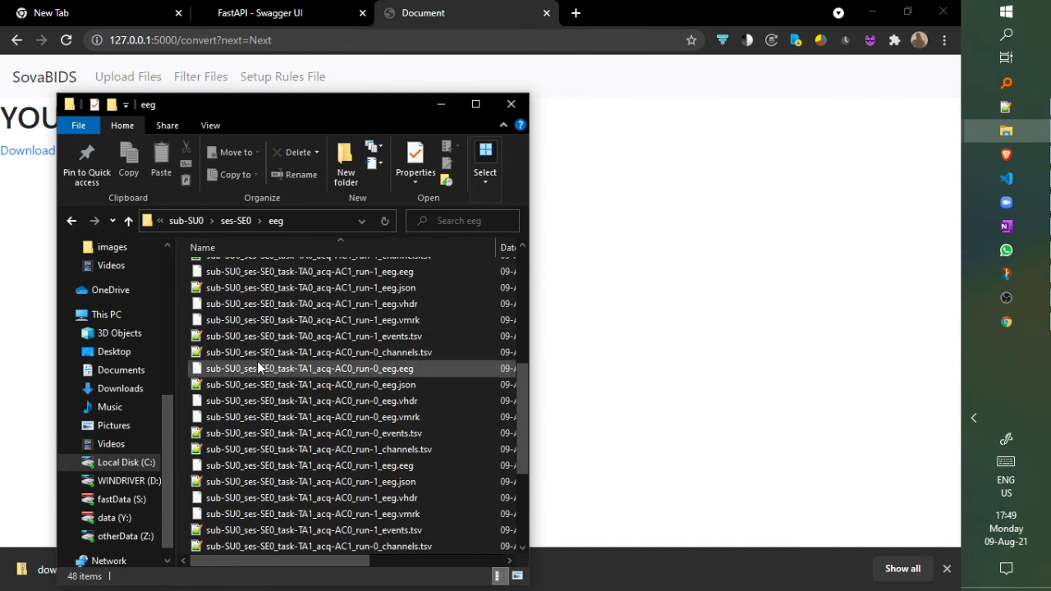
scroll(273, 324, down, 3)
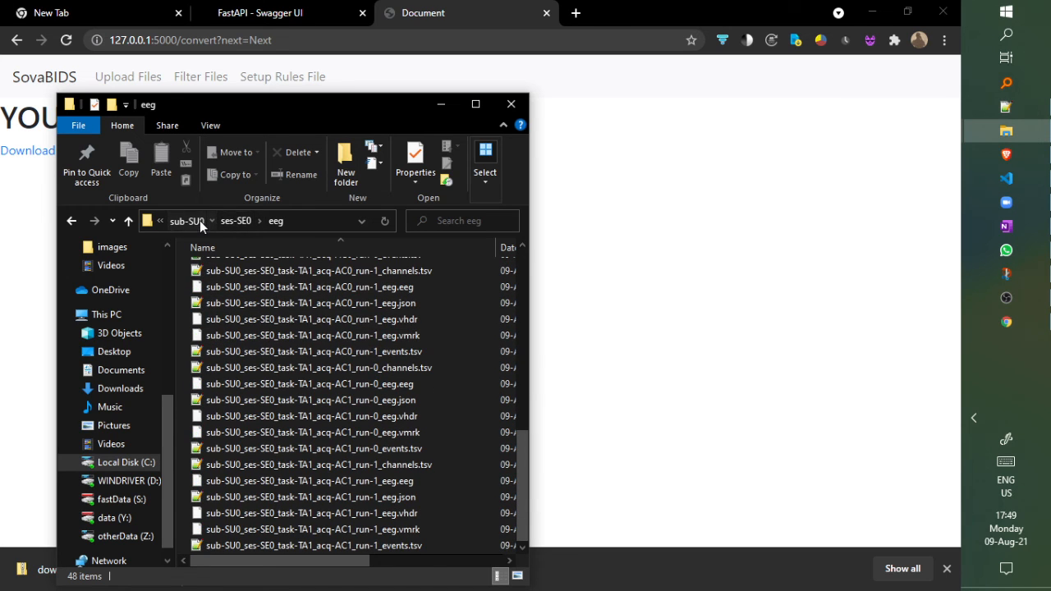
Open dataset_description.json from the download (4) folder and highlight the dataset name DEMO.
click(197, 220)
click(210, 223)
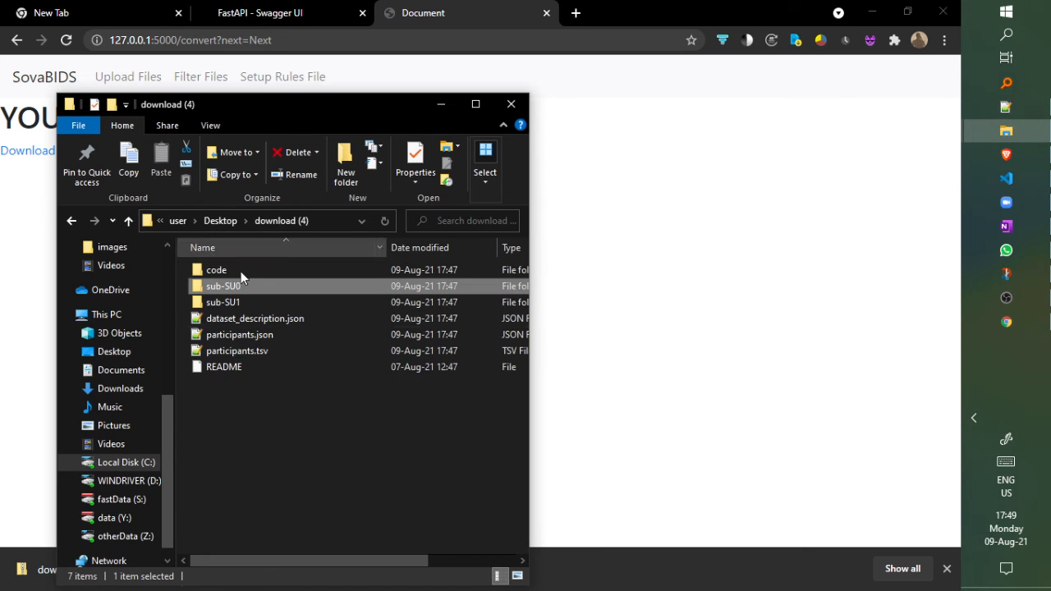
click(256, 319)
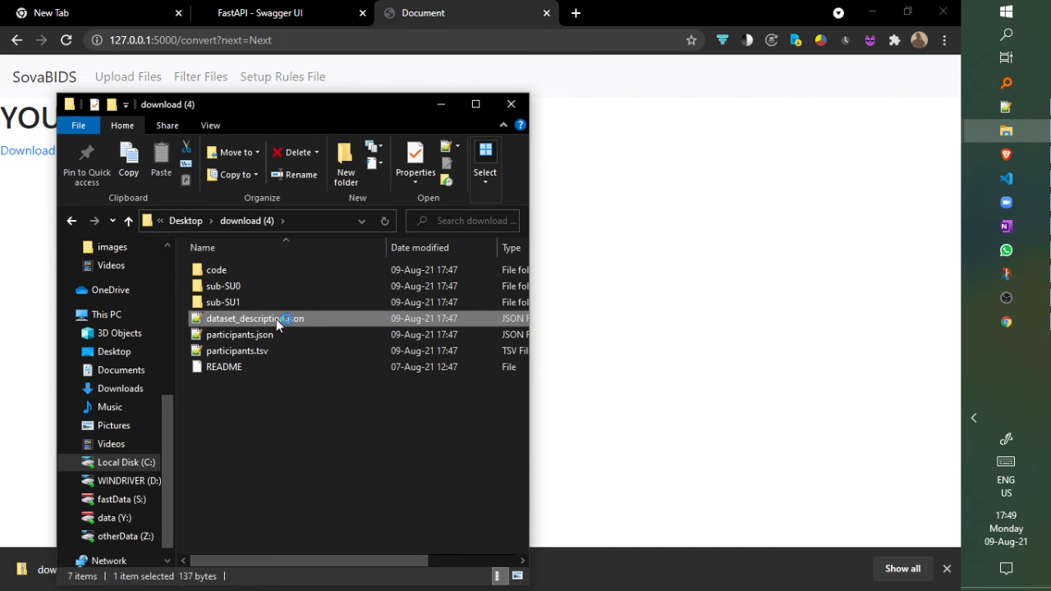
double_click(276, 319)
click(235, 105)
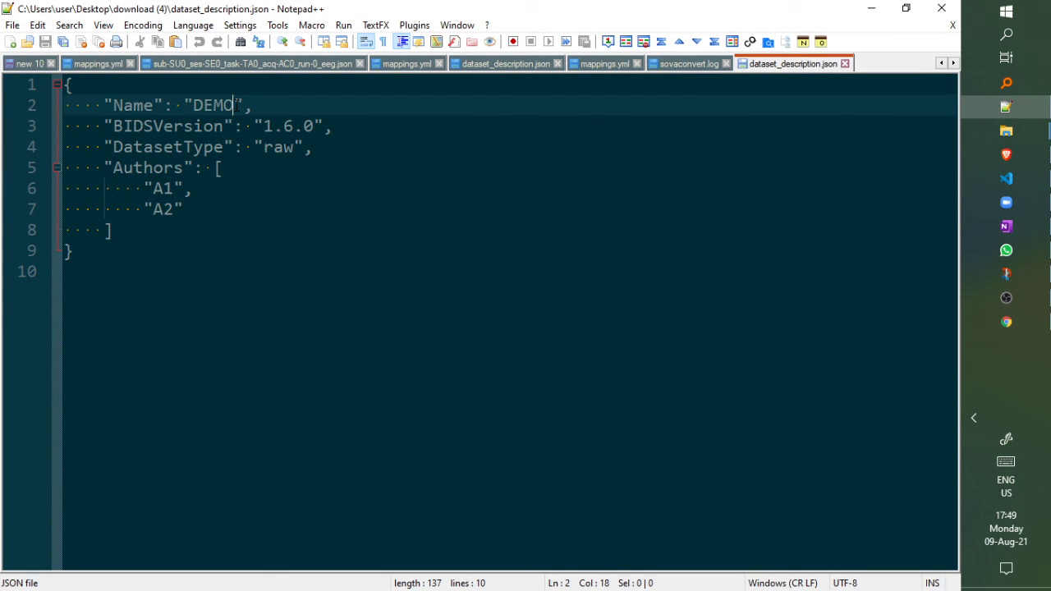
key(ctrl+shift+Left)
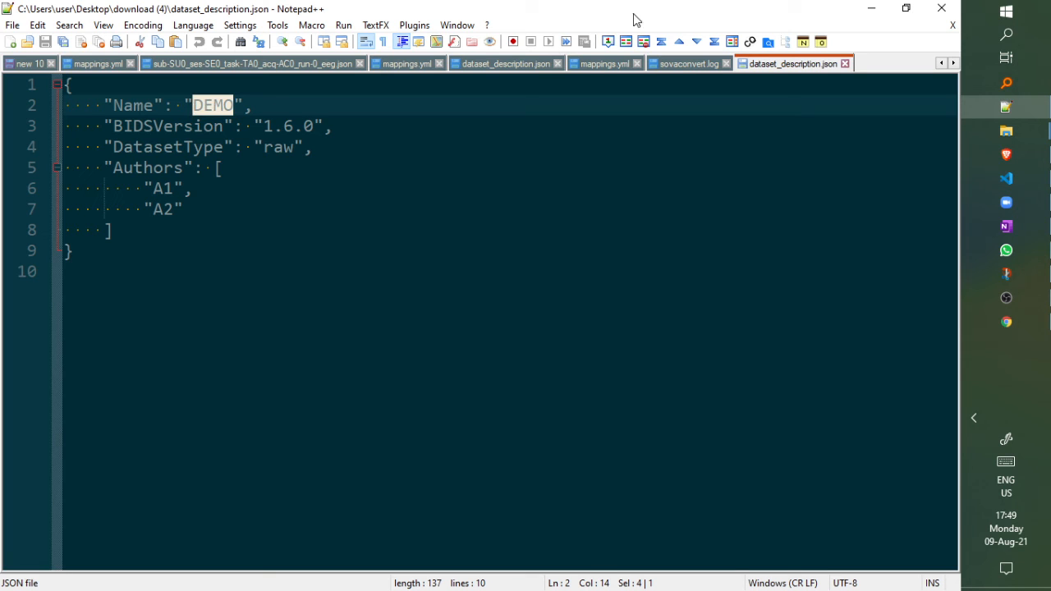
Restore the Notepad++ window to a smaller size, minimize it and bring the SovaBIDS page in the browser to the front.
double_click(664, 11)
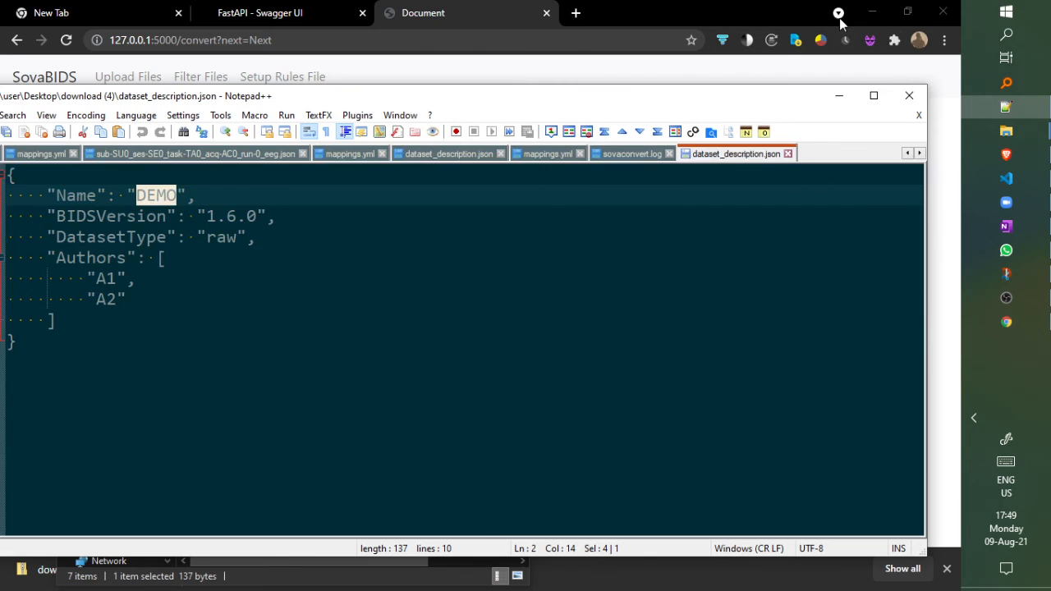
click(833, 94)
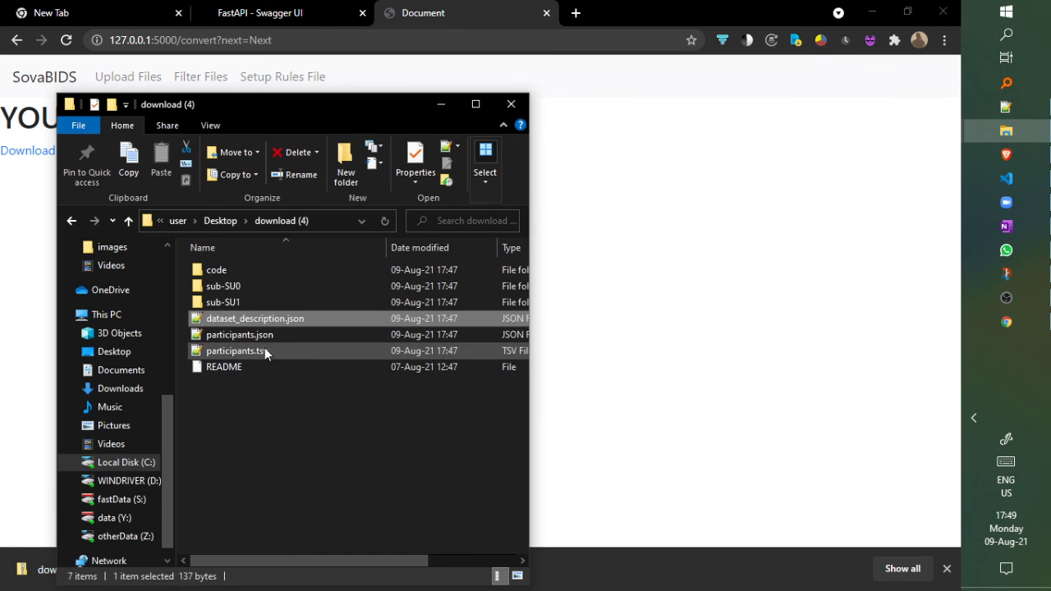
click(632, 198)
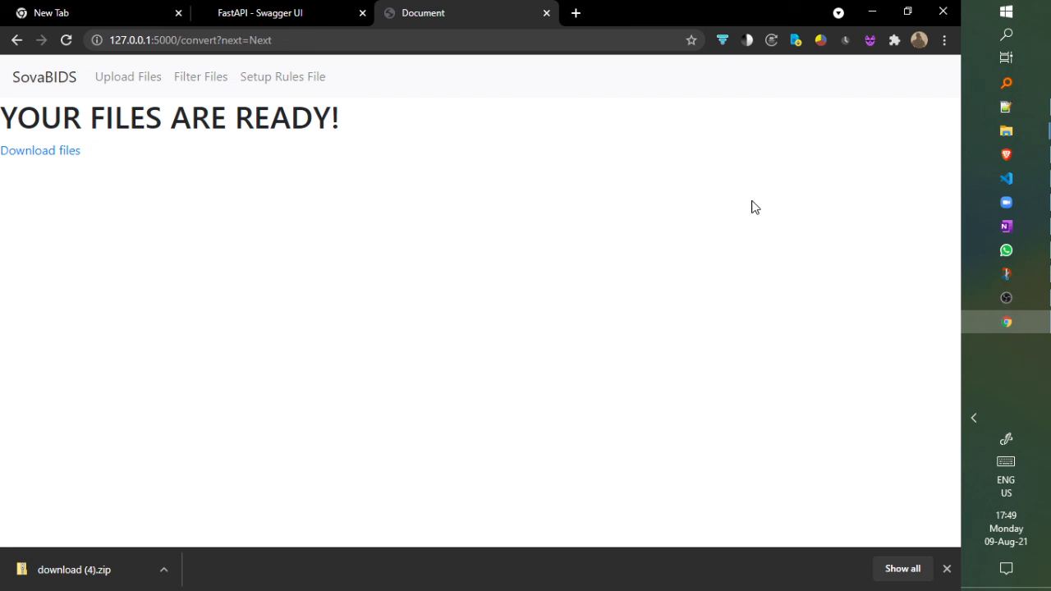
click(1008, 298)
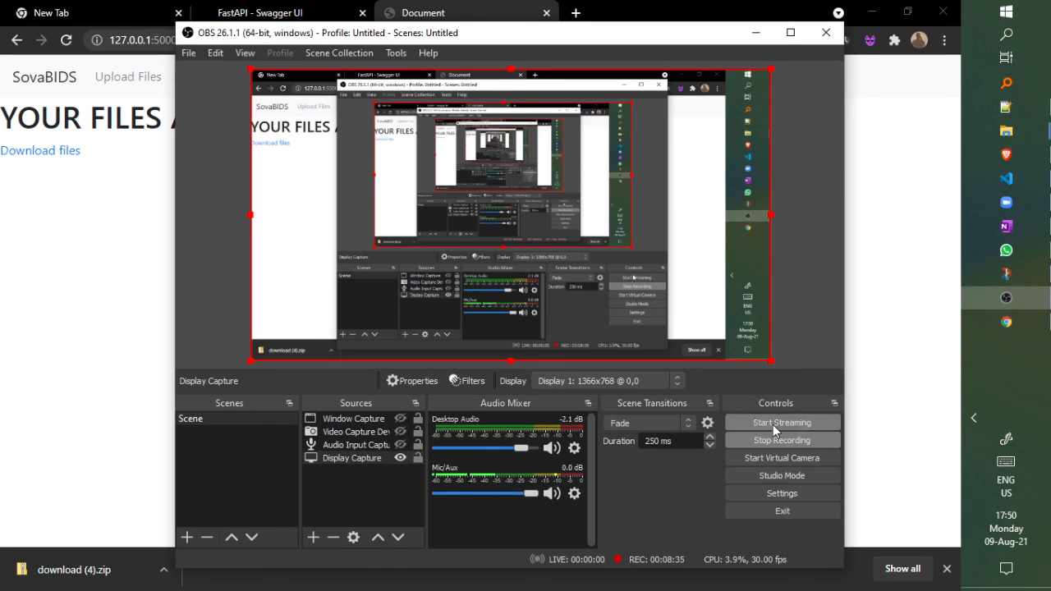